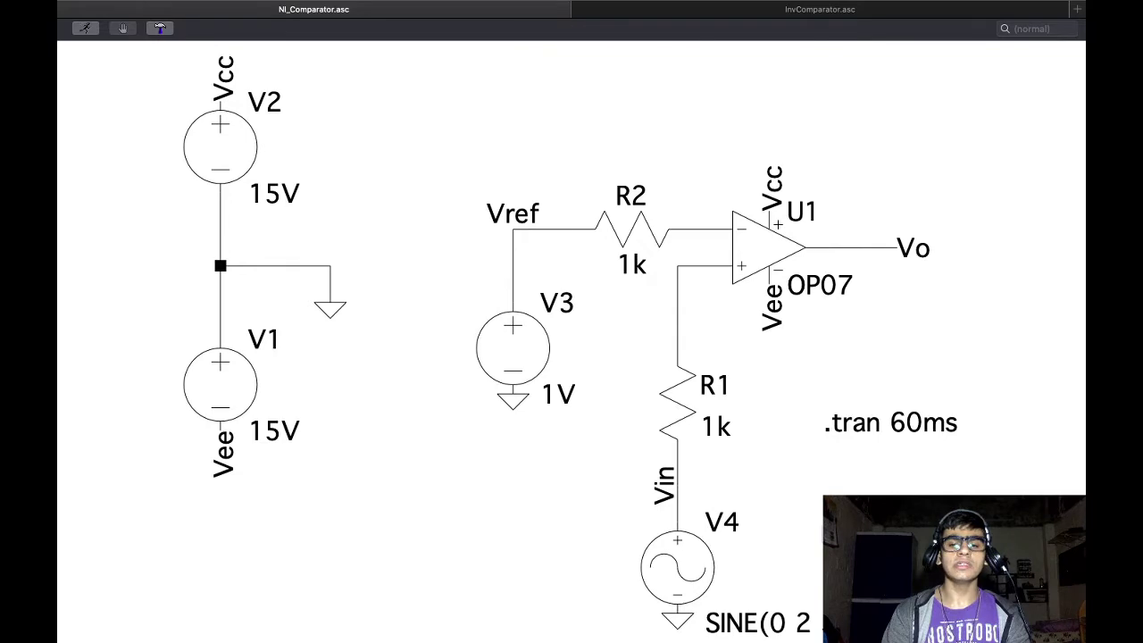
- Simulate the NI_Comparator with the 1V reference and check V(vref), V(n002) and V(vo) switching ±14V
key("super+r")
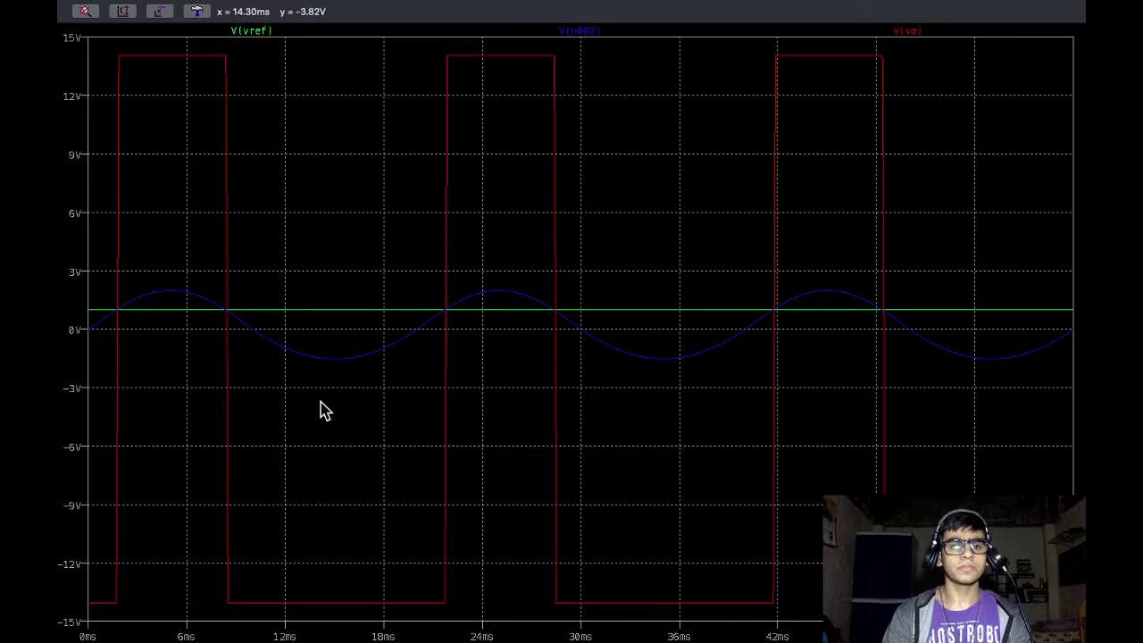
key("ctrl+Left")
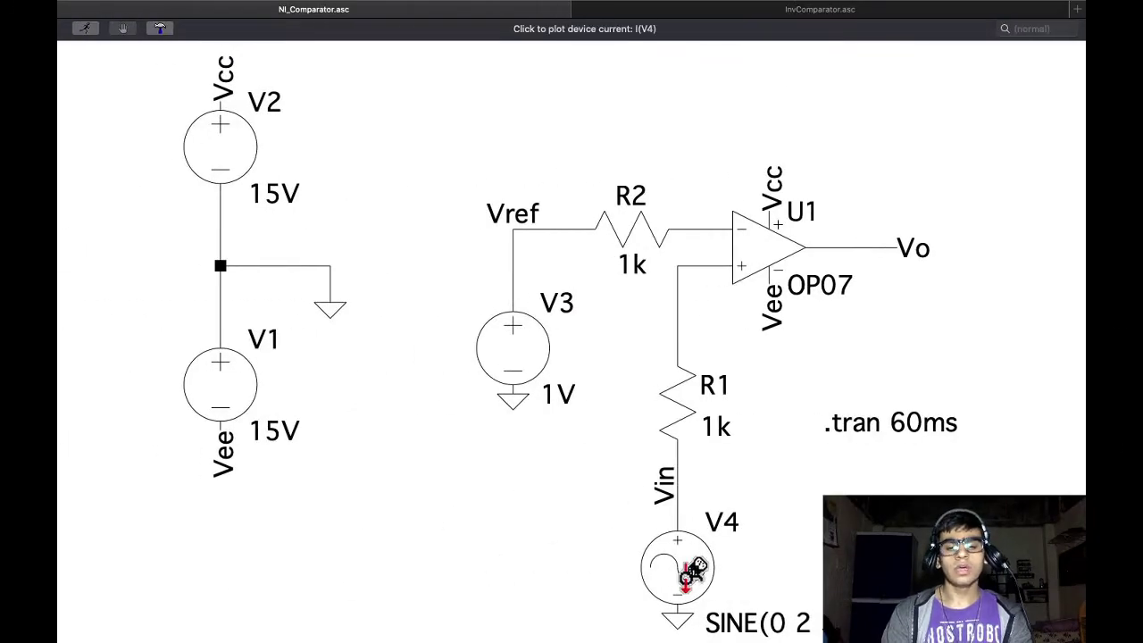
- Change reference source V3's DC value to -1V
right_click(513, 335)
key("Left")
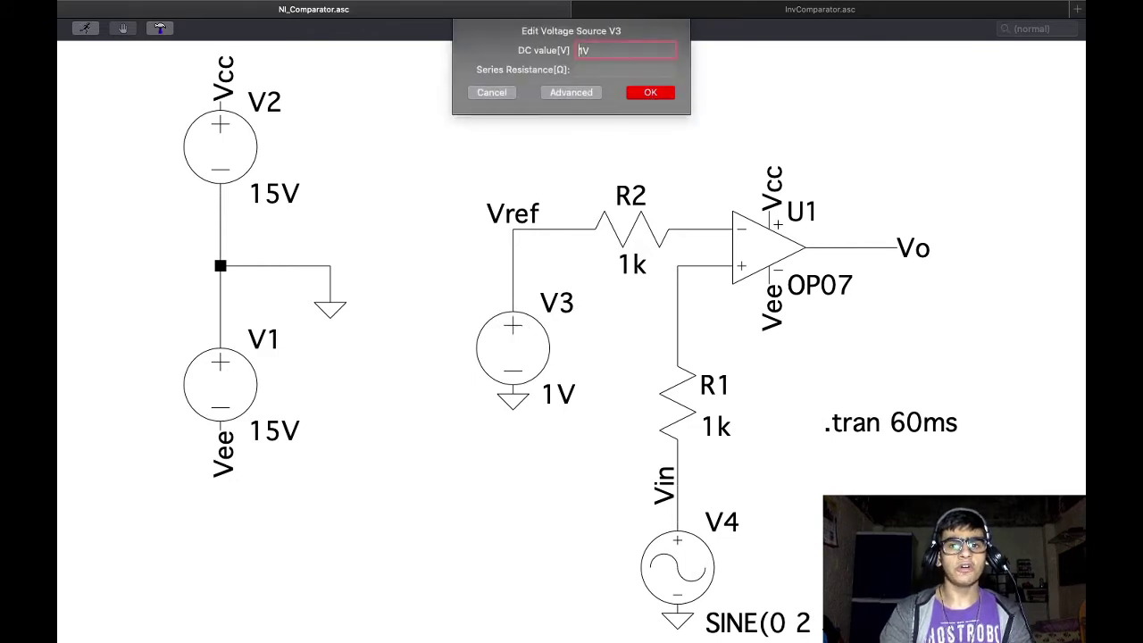
key("Return")
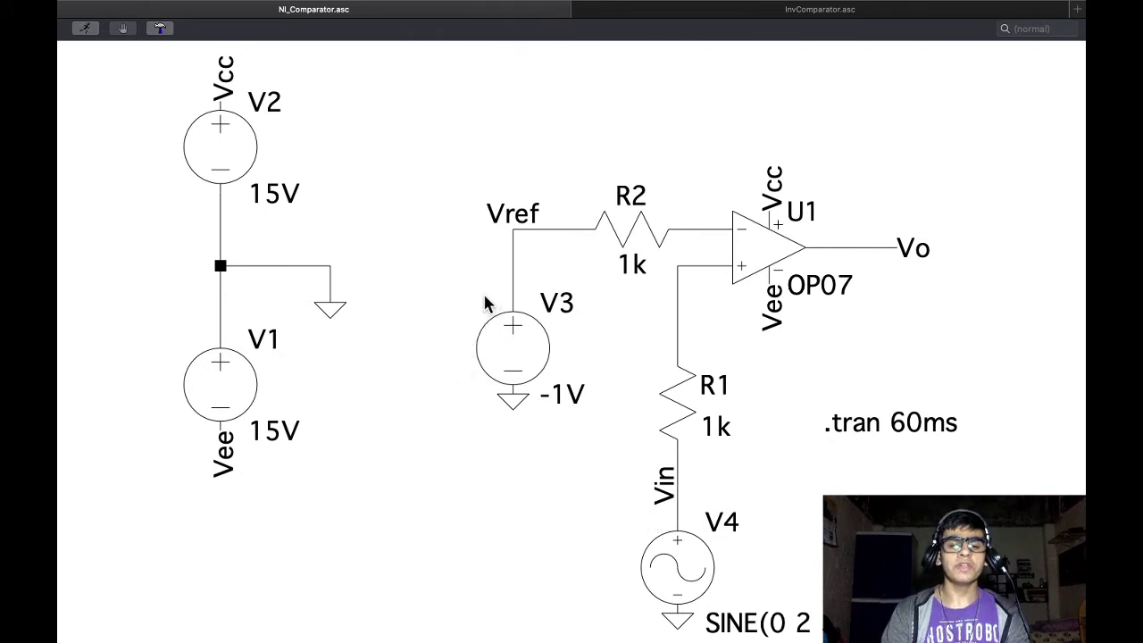
- Rerun the simulation so V(vo) switches where the sine crosses -1V
right_click(512, 460)
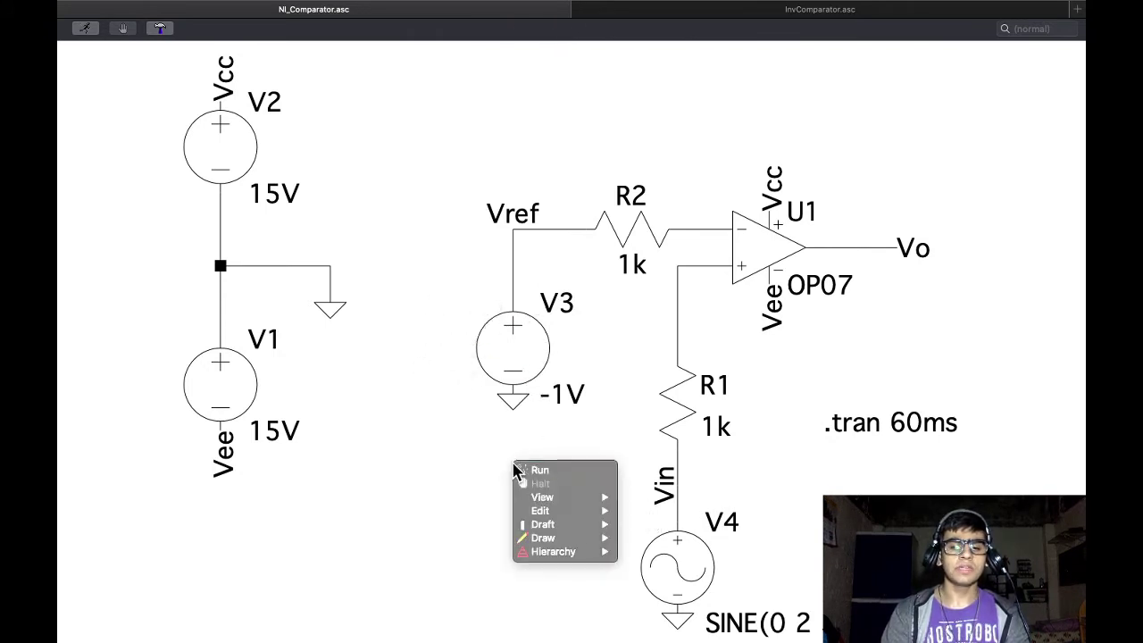
left_click(522, 468)
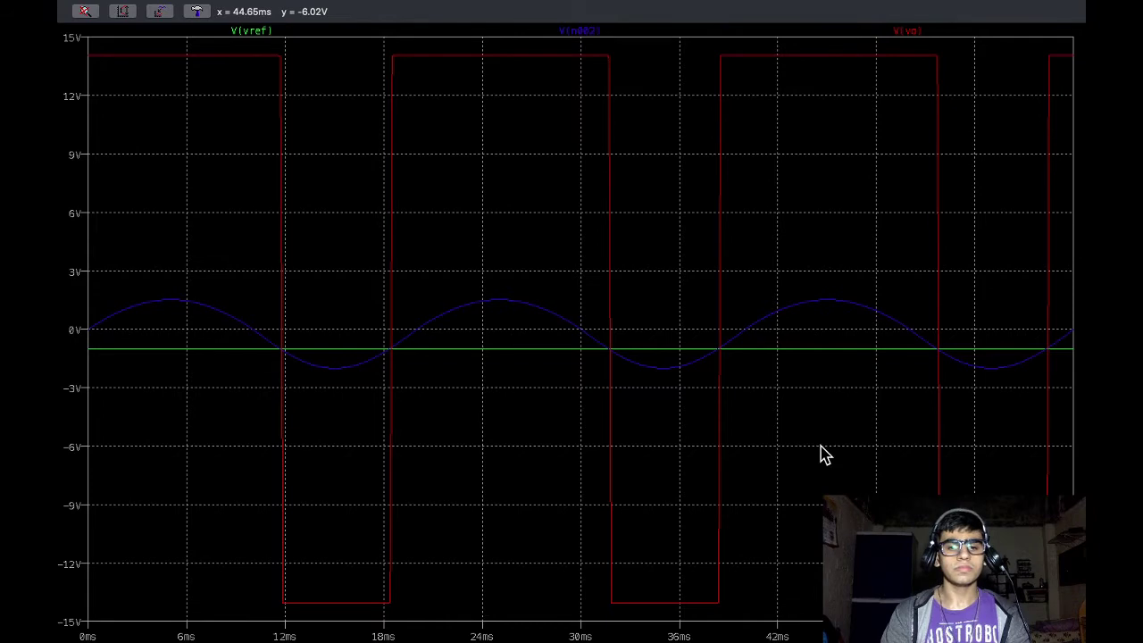
key("ctrl+Tab")
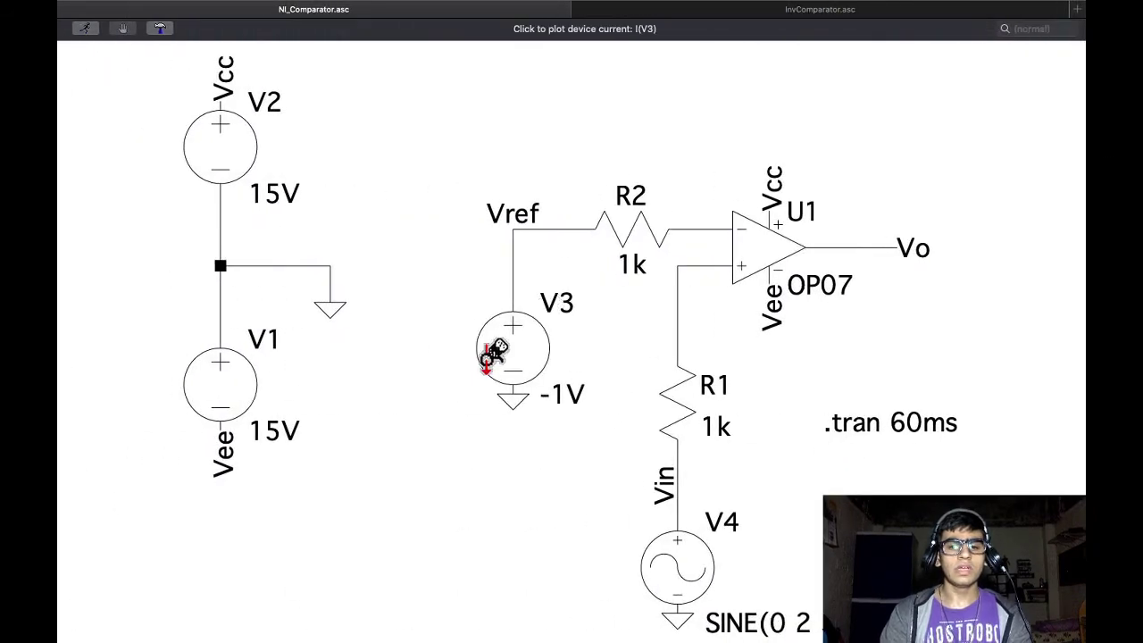
- Set V3 back to 1V and raise sine source V4's frequency to 500 Hz
right_click(494, 351)
type("1")
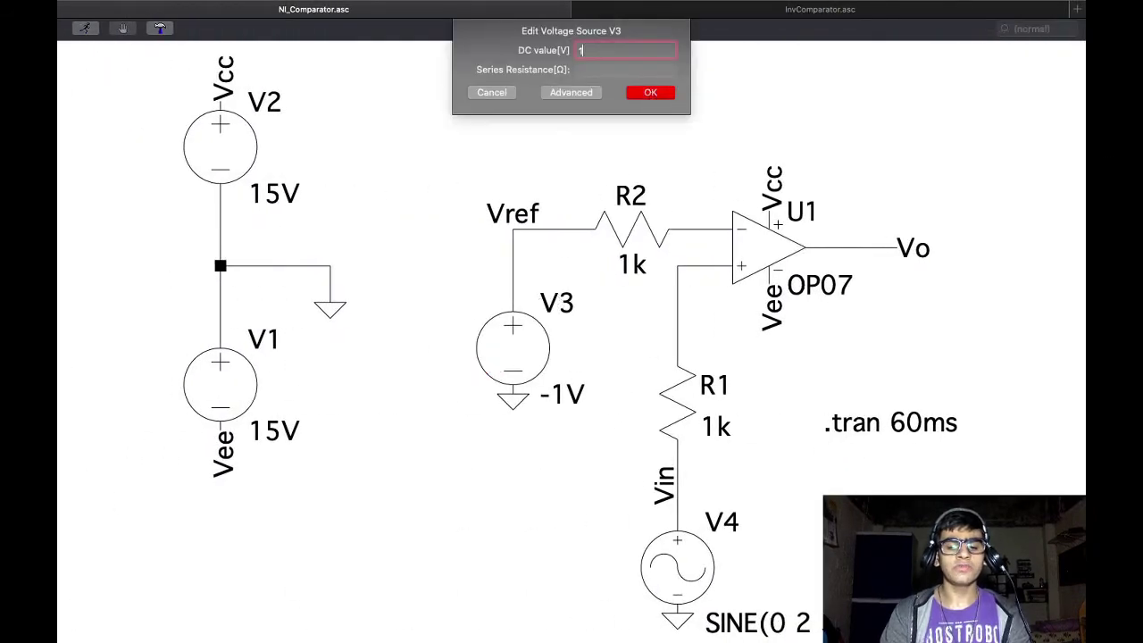
type("V")
key("Return")
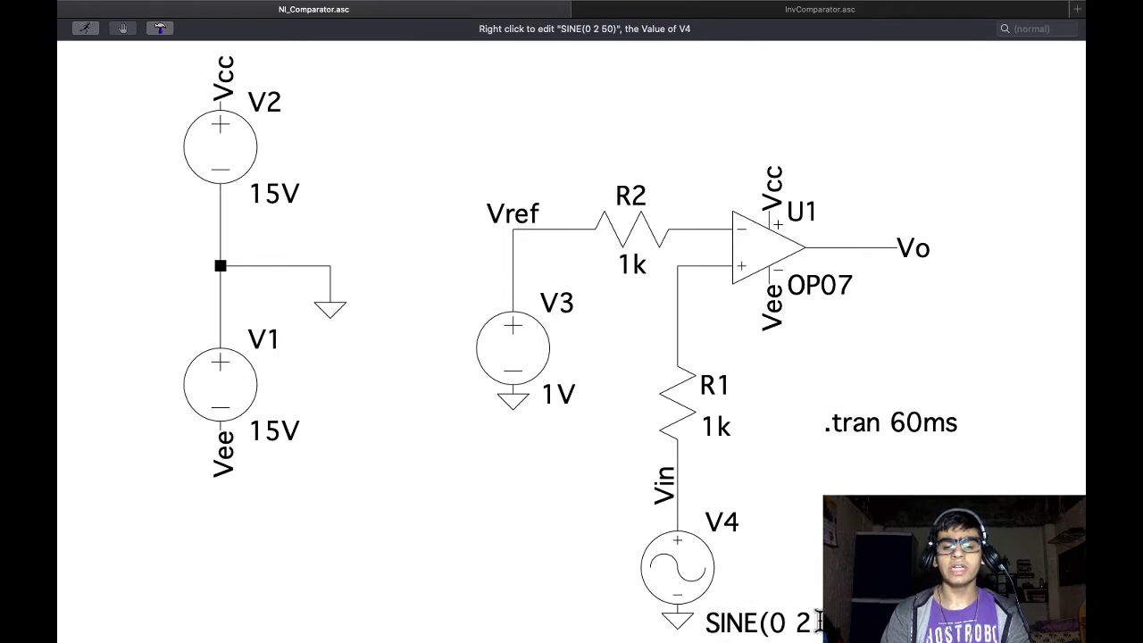
right_click(669, 548)
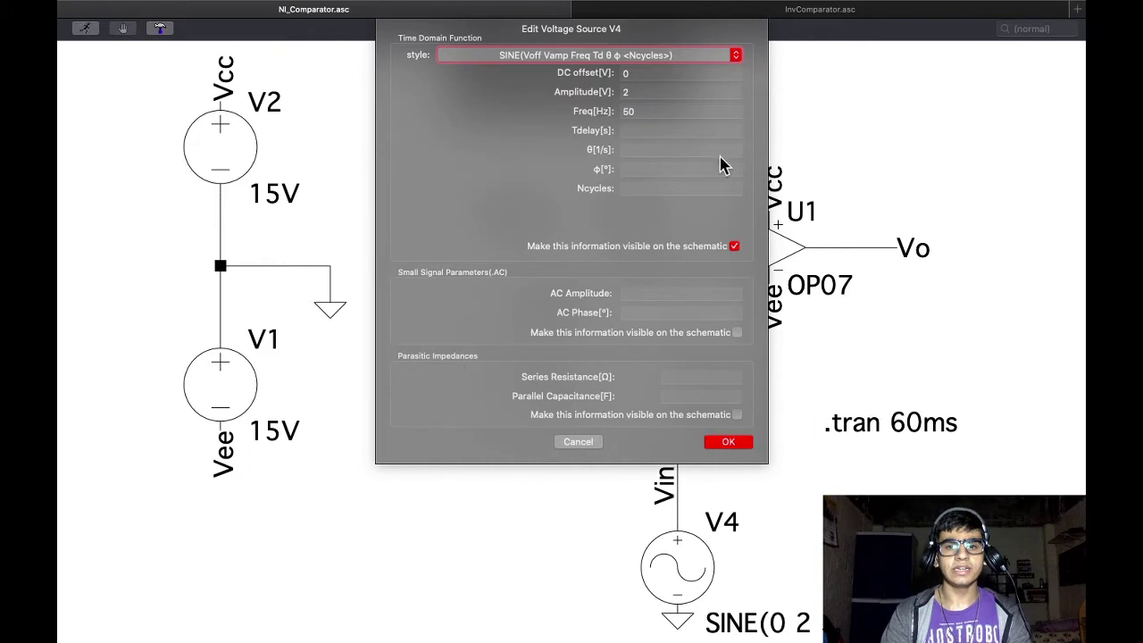
left_click(673, 109)
key("Return")
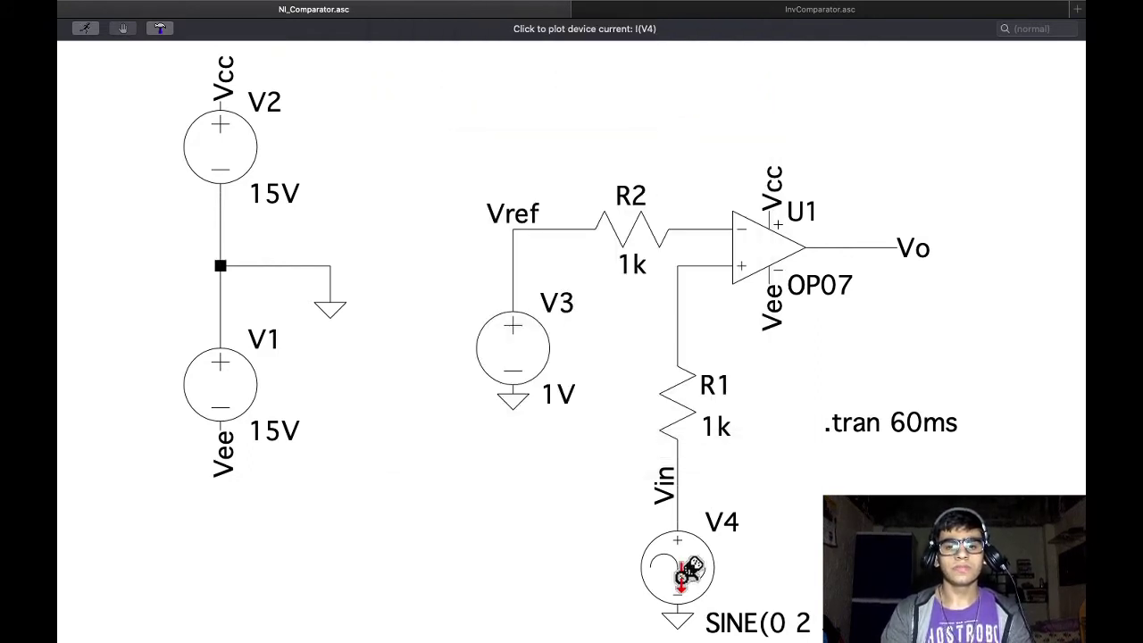
- Rerun the simulation, showing V(vo) toggling much faster between ±14V
right_click(555, 544)
left_click(569, 557)
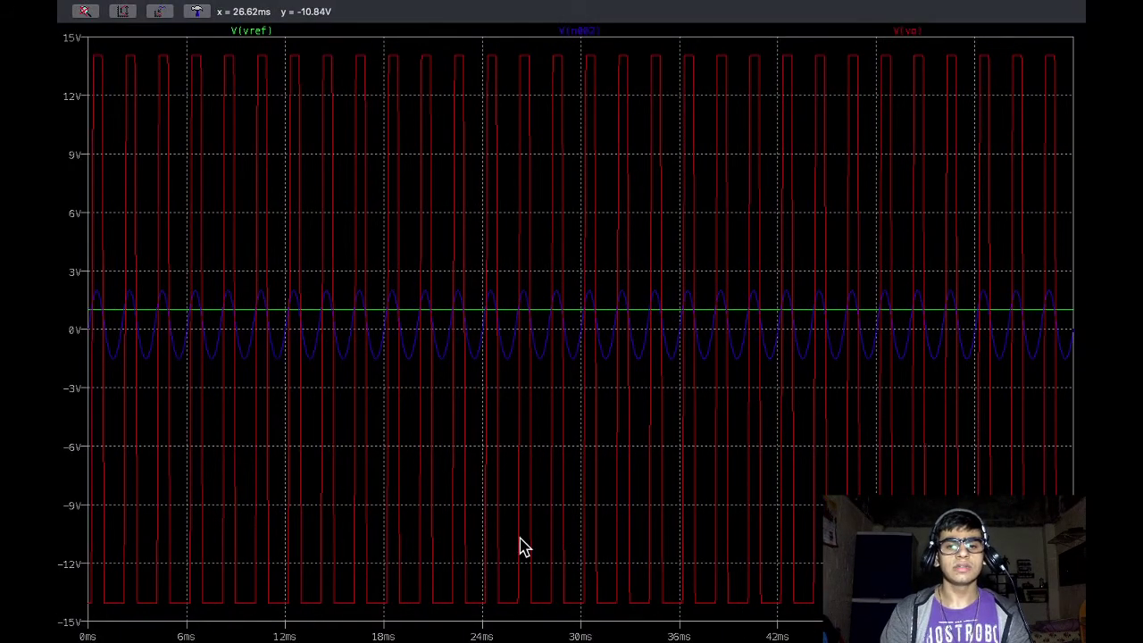
key("ctrl+Left")
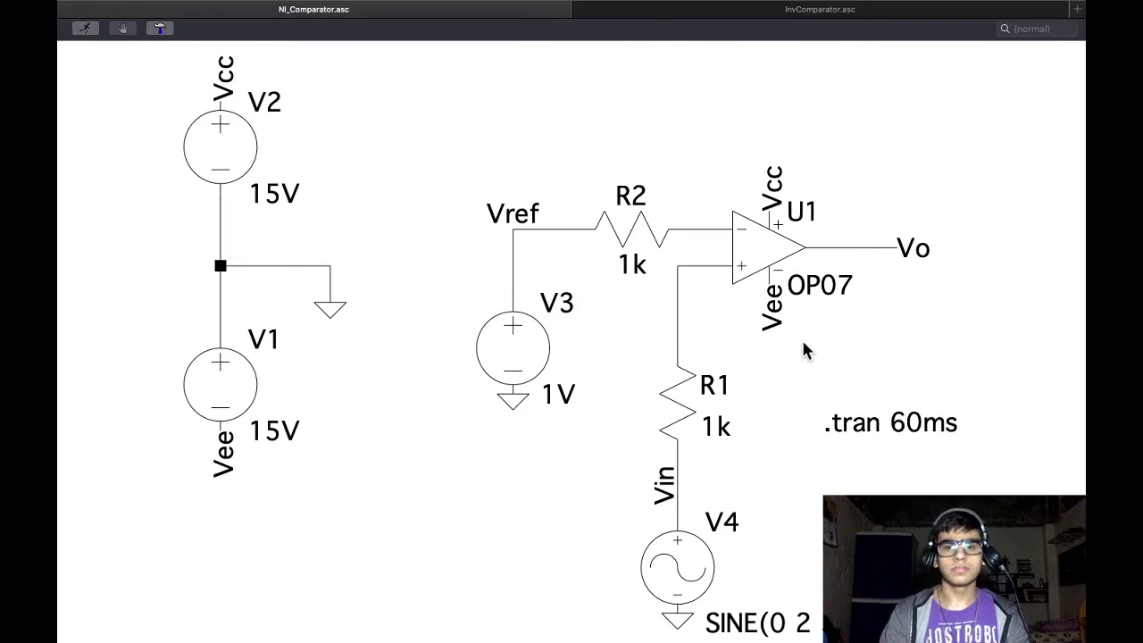
- Shorten the .tran stop time from 60ms to 6ms and run the simulation
right_click(903, 420)
key("Up")
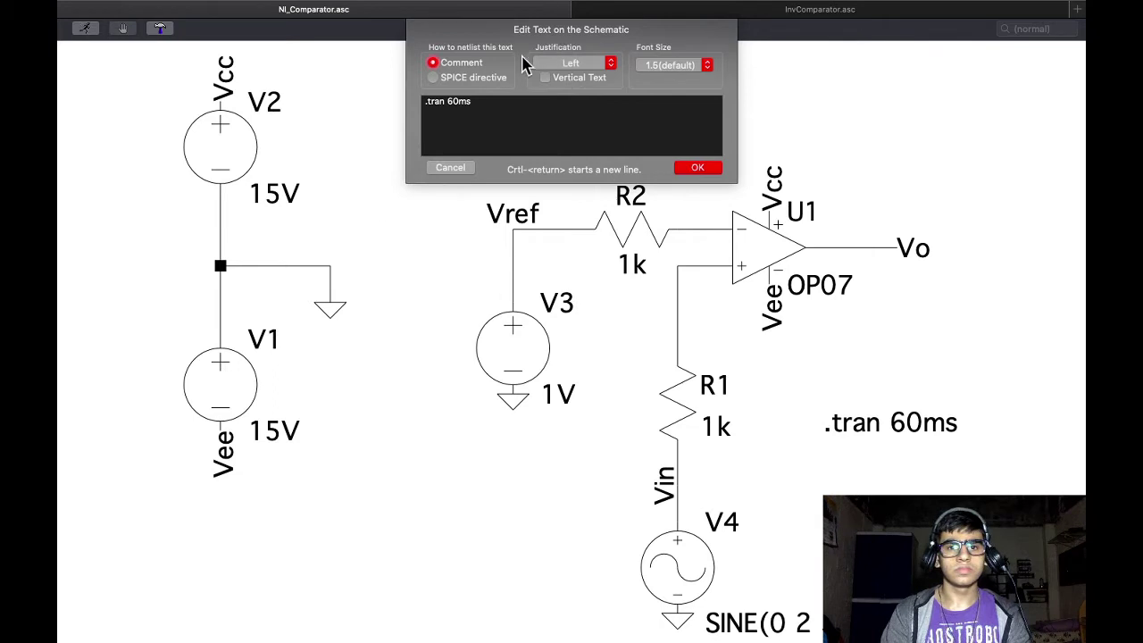
left_click(434, 77)
key("BackSpace")
key("Return")
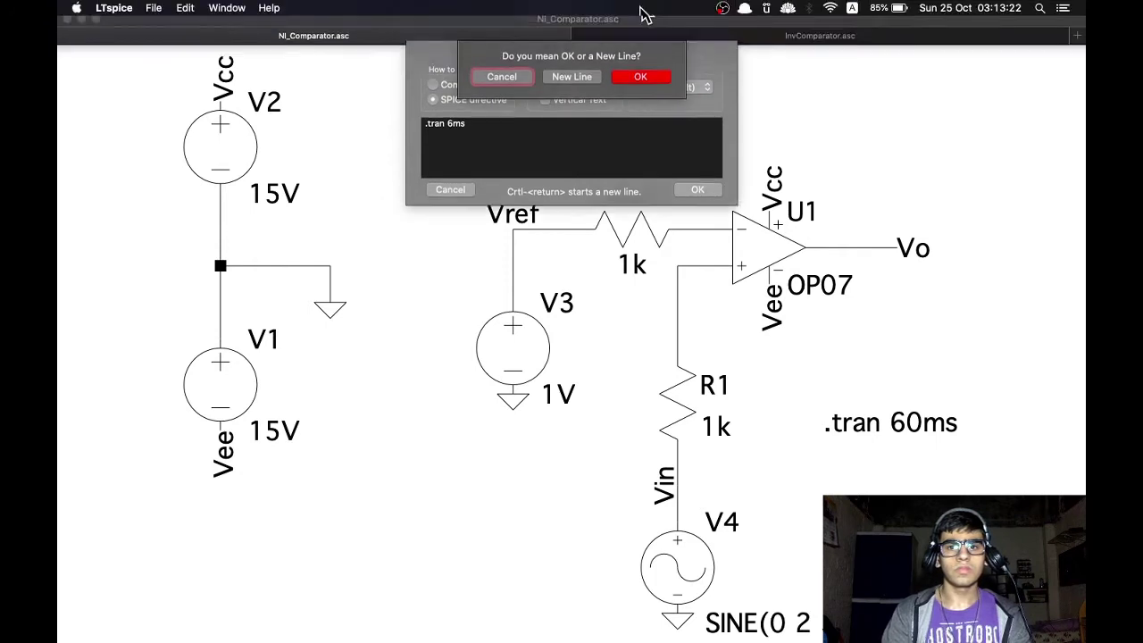
left_click(632, 87)
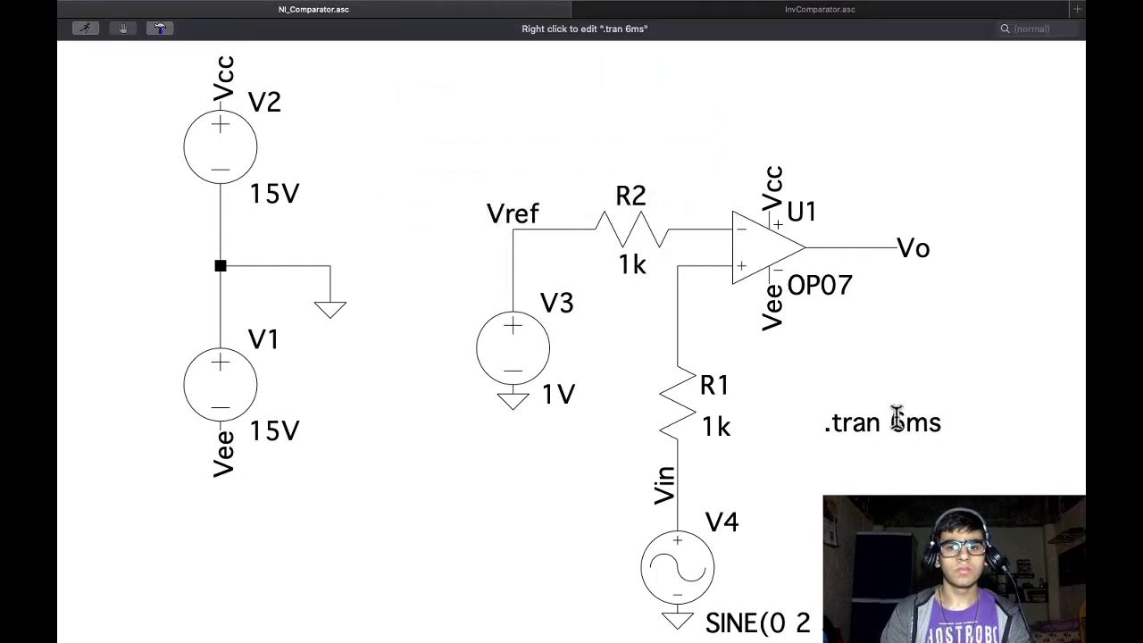
right_click(597, 494)
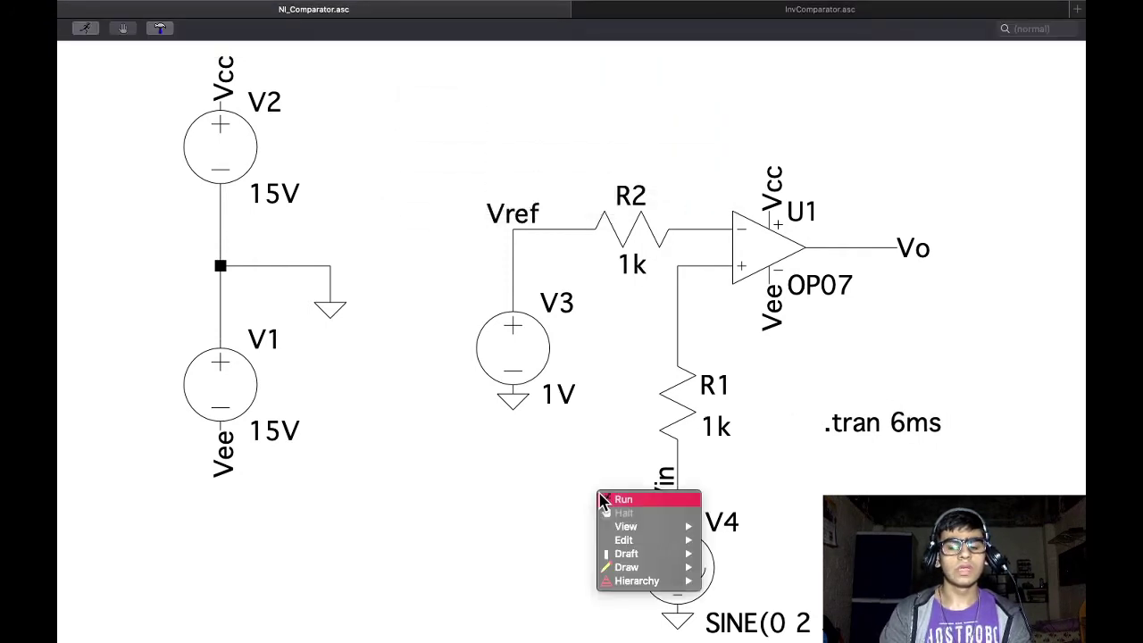
left_click(603, 500)
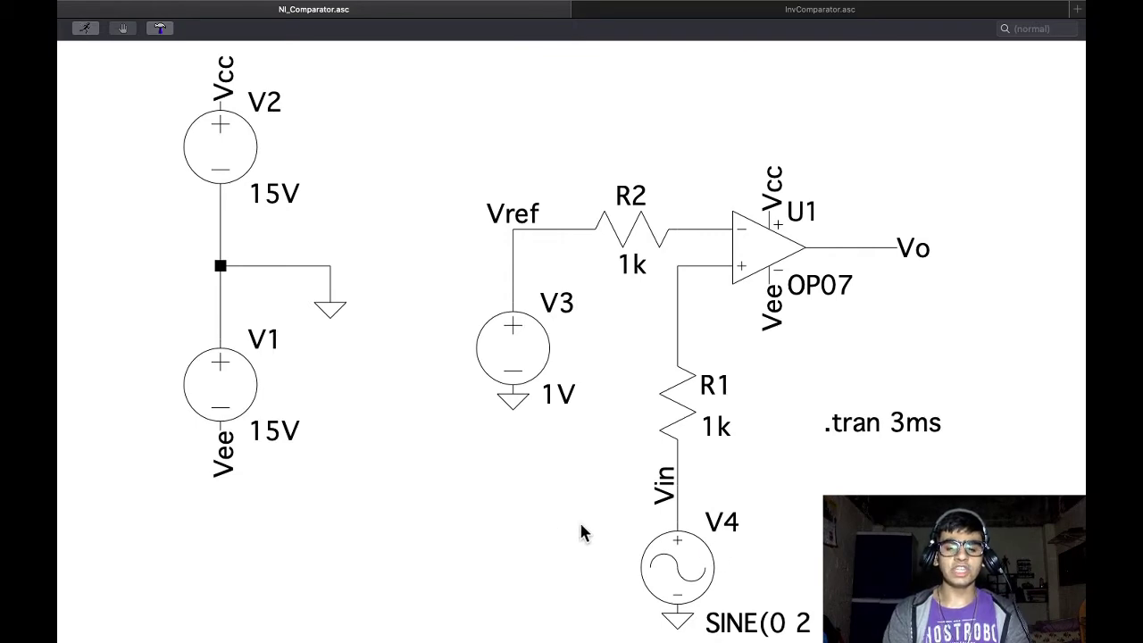
- Run the 3ms and 0.6ms simulations, where V(vo) degrades into triangular ramps
right_click(475, 485)
left_click(489, 482)
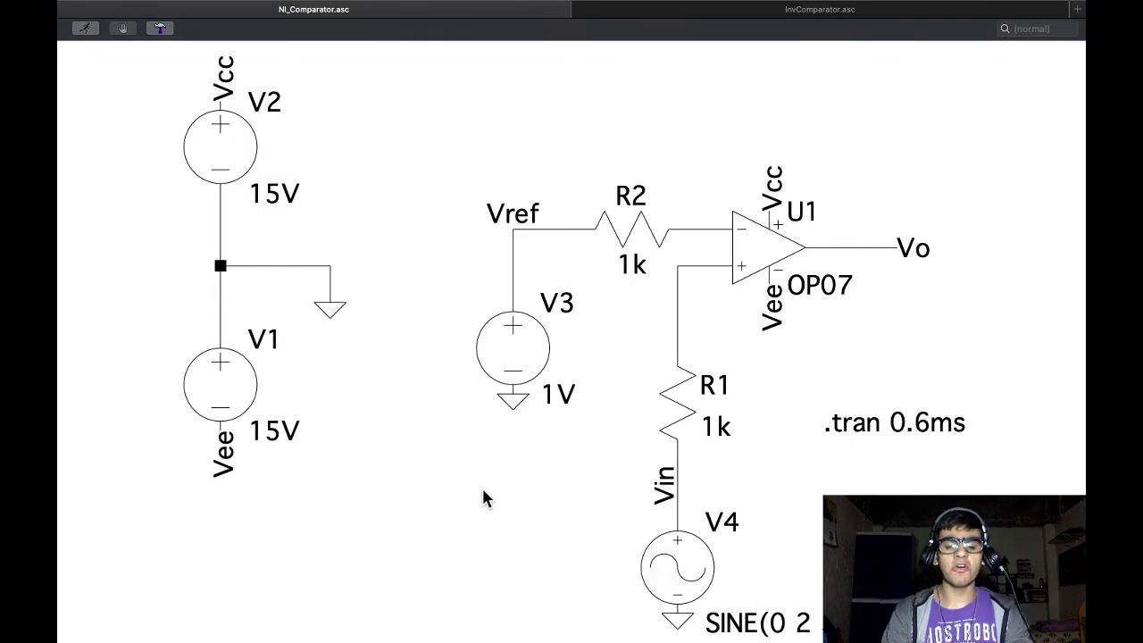
right_click(483, 498)
left_click(495, 497)
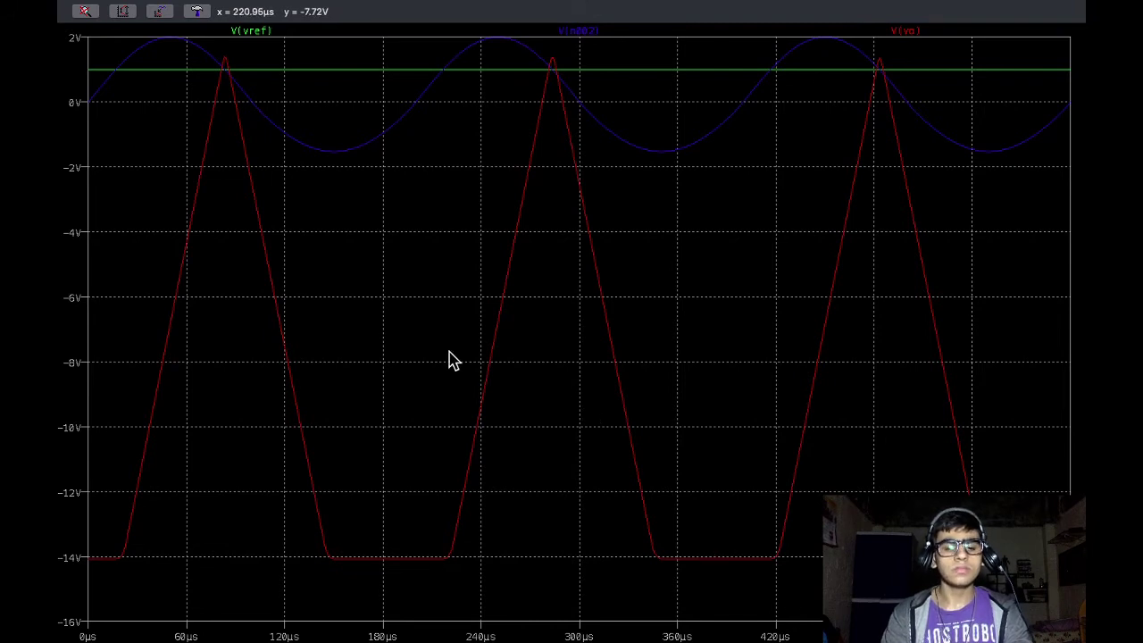
key("super+w")
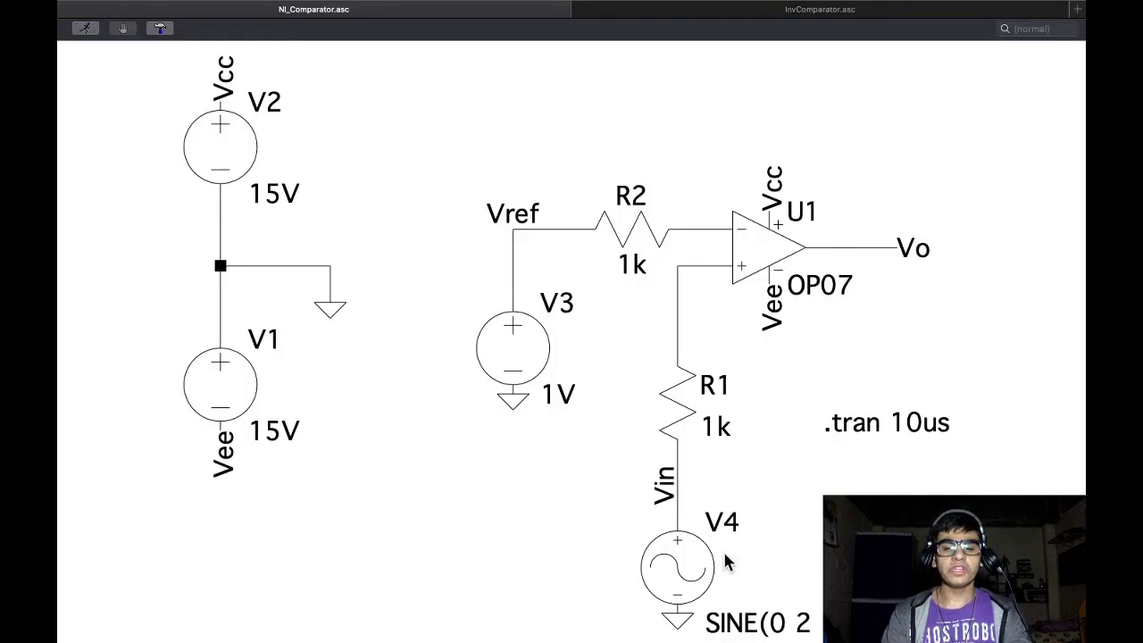
- Run the .tran 10us simulation, then switch to the InvComparator schematic
right_click(548, 500)
left_click(564, 506)
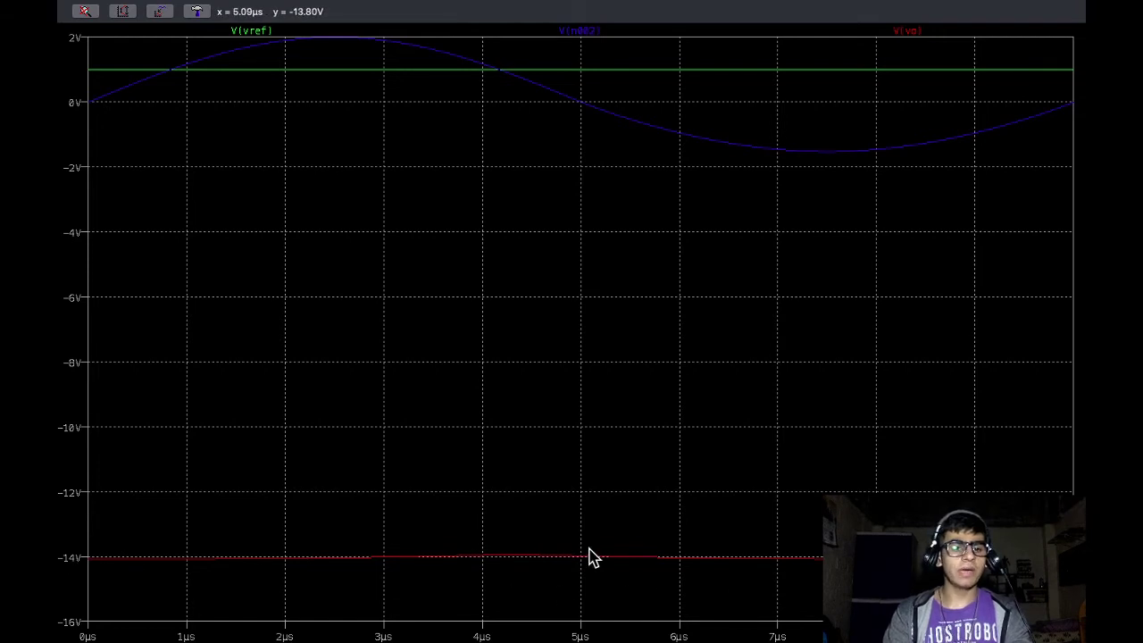
mouse_move(61, 585)
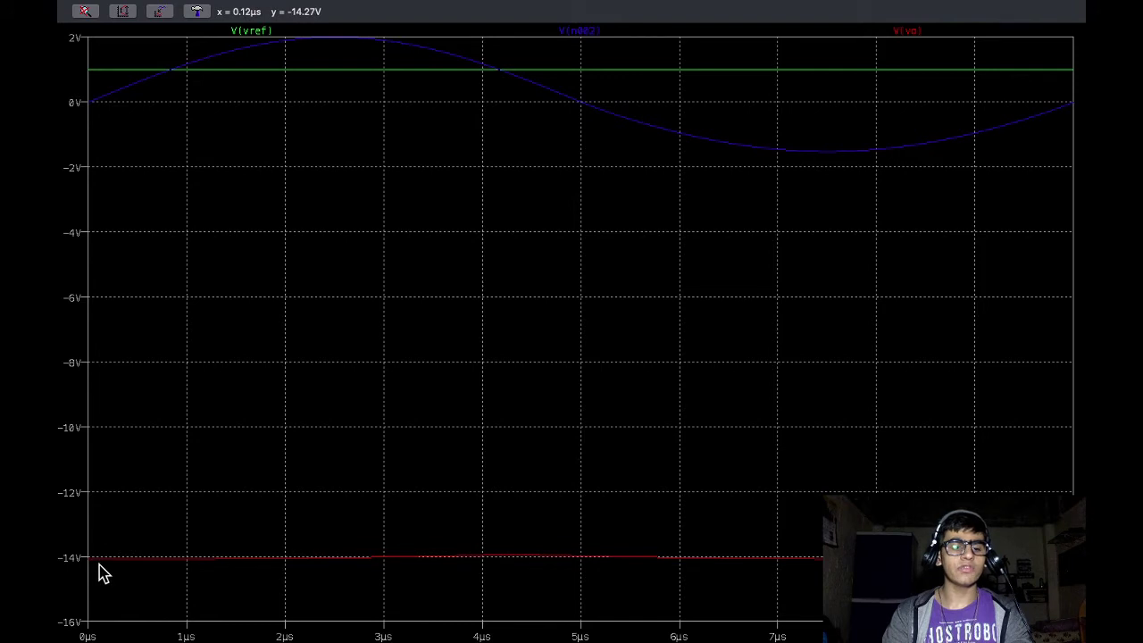
key("super+grave")
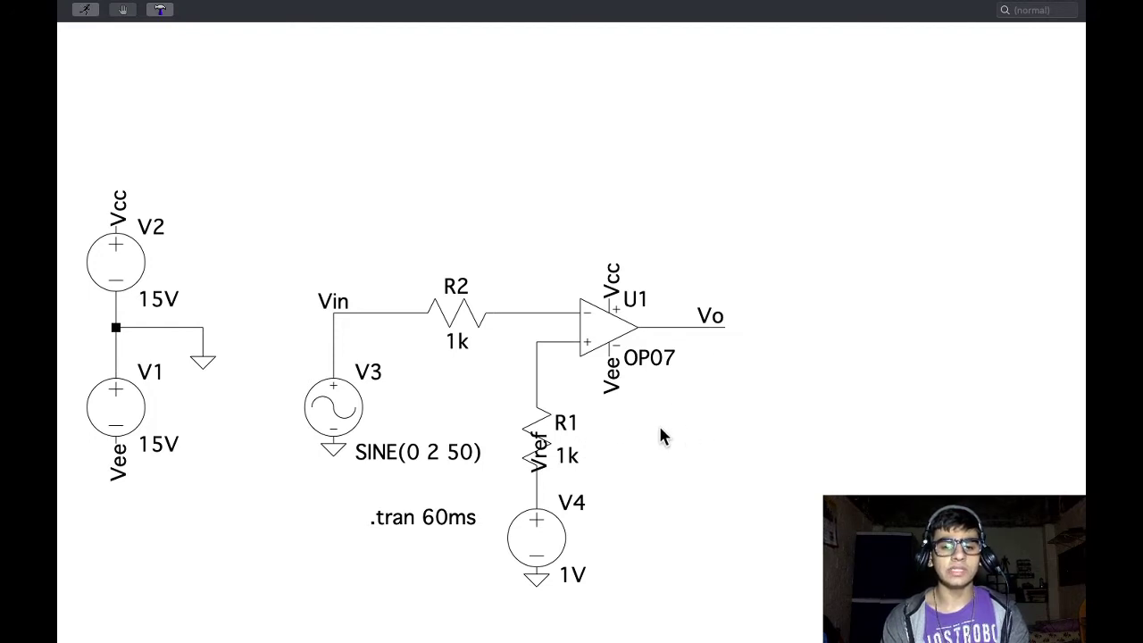
- Simulate the inverting comparator, plot V(vo), then close the waveform window
right_click(456, 399)
left_click(469, 404)
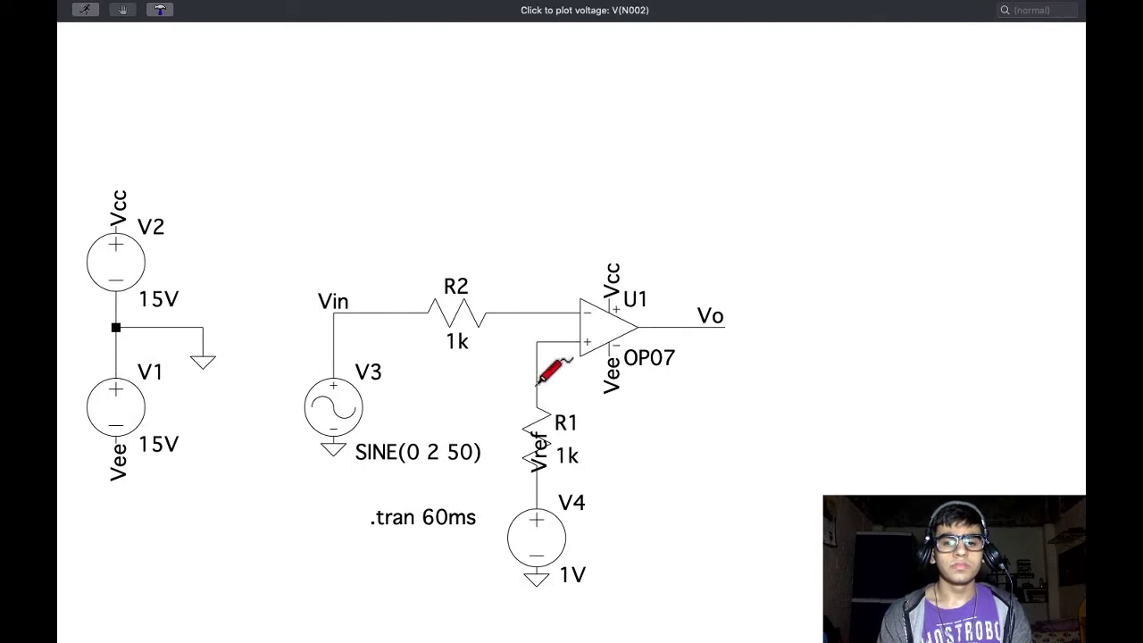
left_click(679, 323)
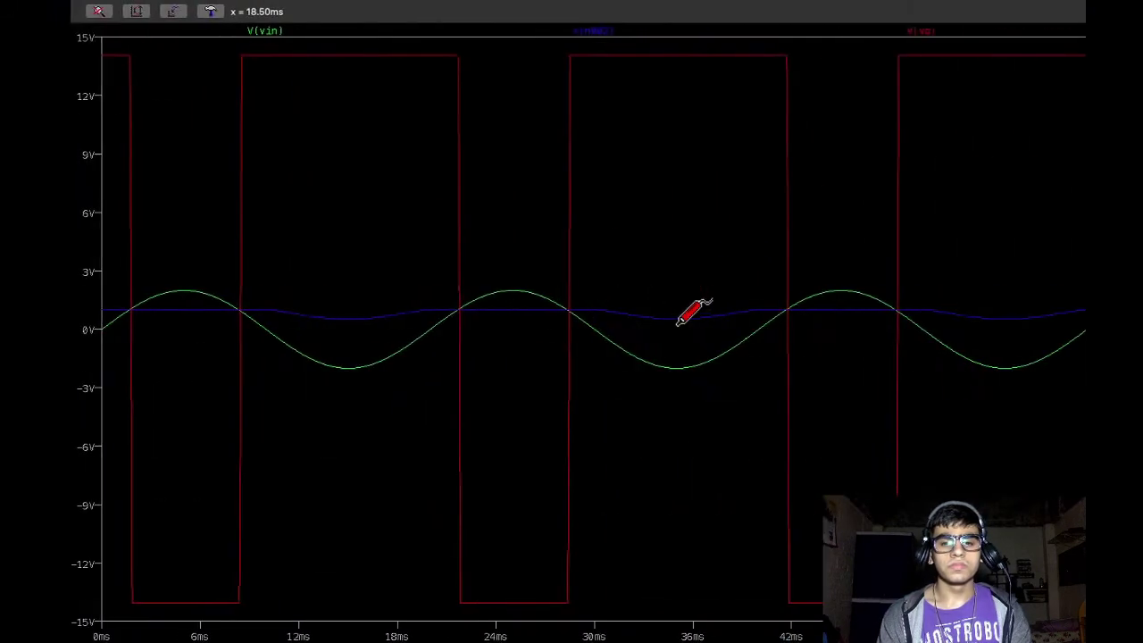
right_click(676, 241)
mouse_move(705, 275)
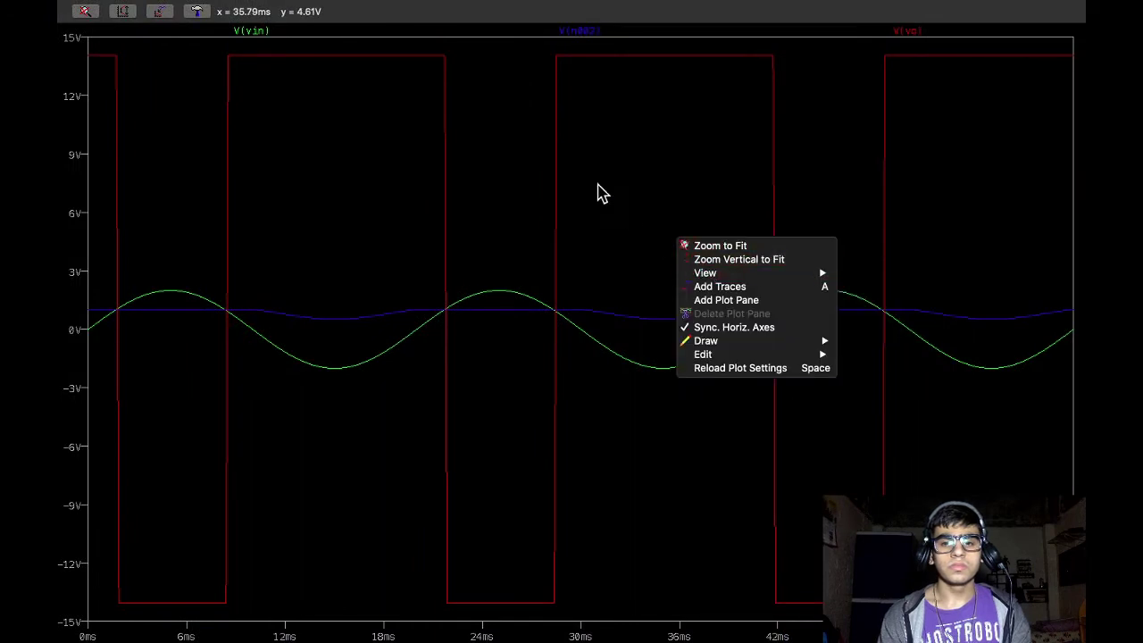
left_click(589, 179)
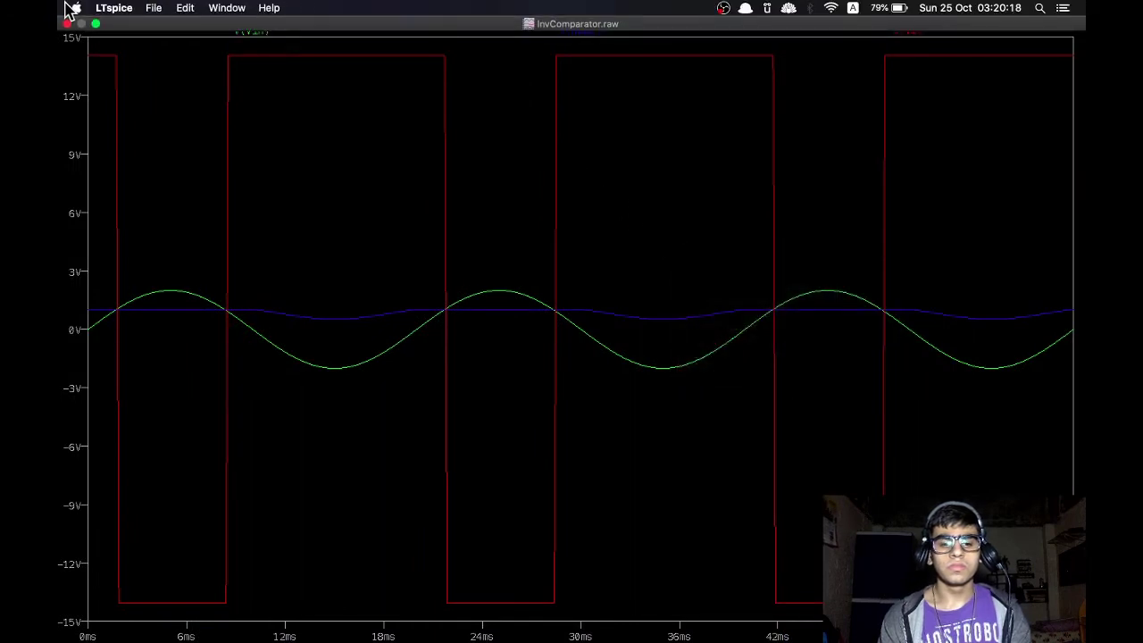
left_click(67, 23)
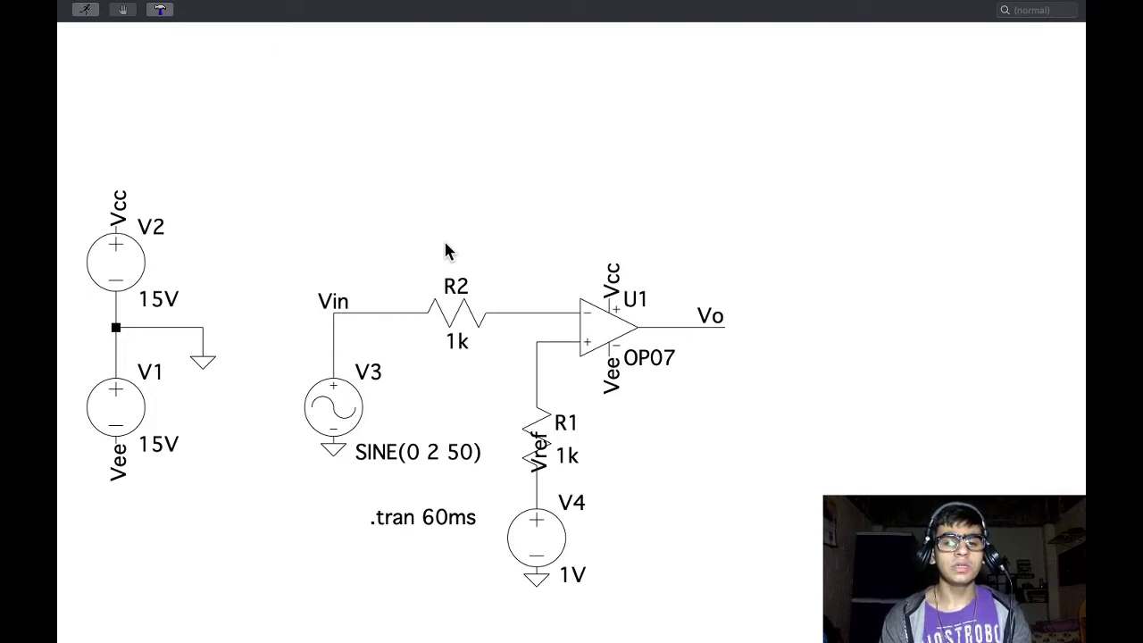
- Rerun the simulation, plot V(vo) again and turn on the plot grid
right_click(448, 251)
left_click(466, 250)
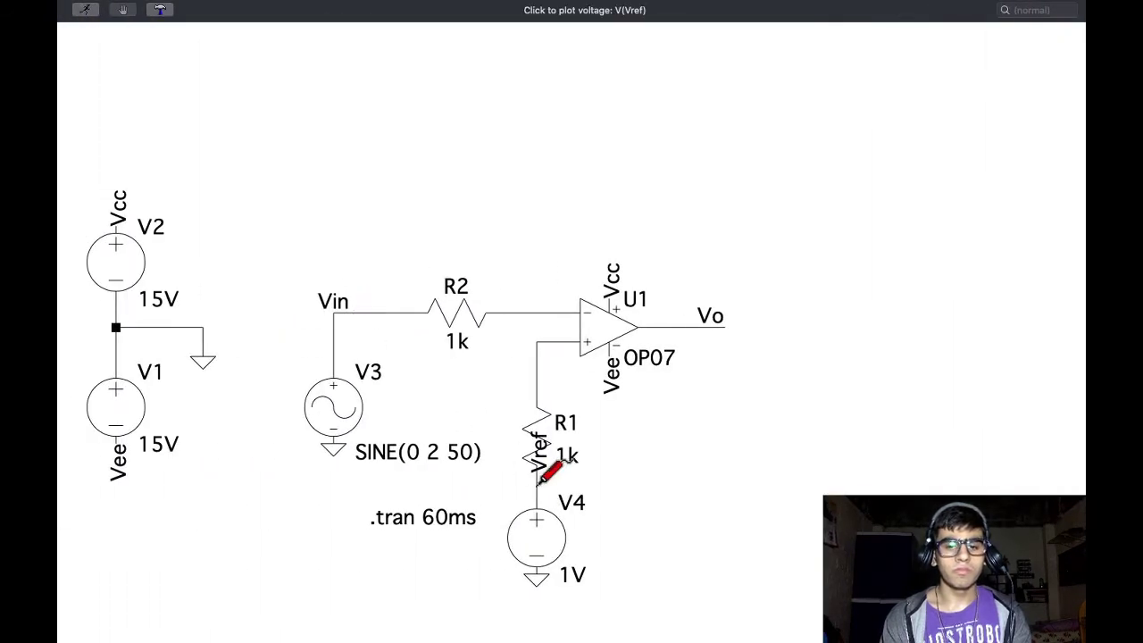
left_click(685, 324)
right_click(693, 258)
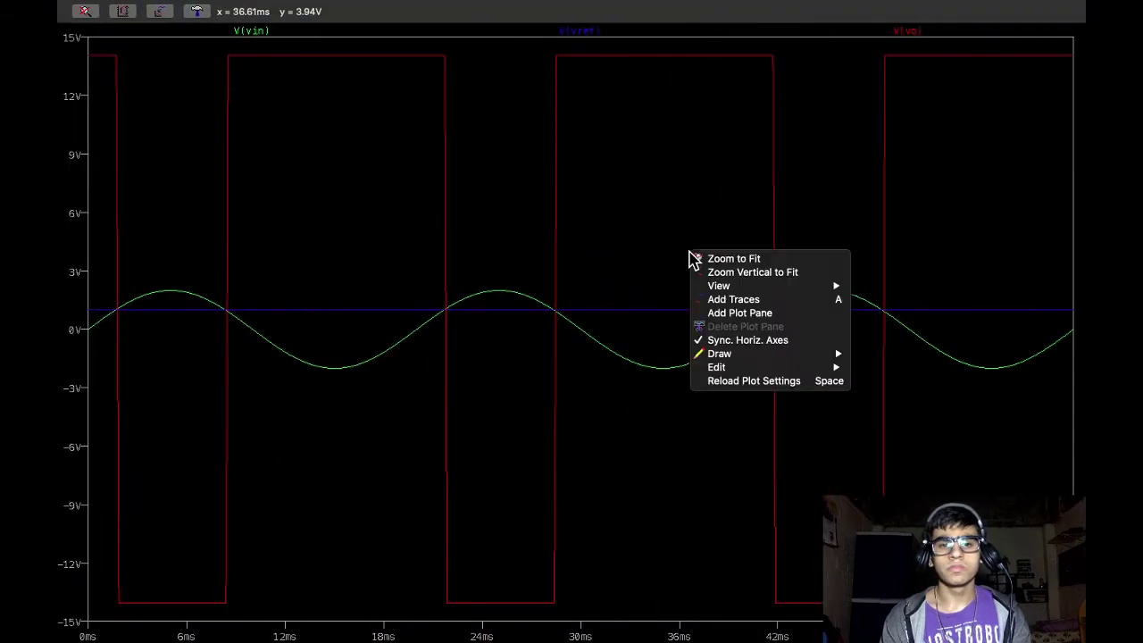
mouse_move(719, 286)
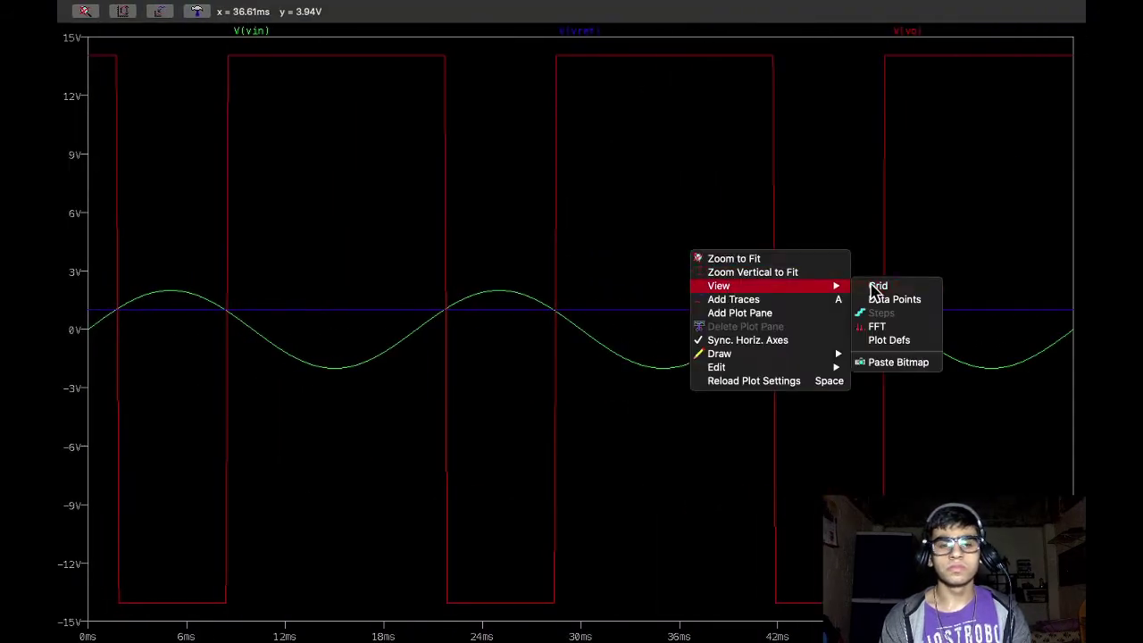
left_click(878, 287)
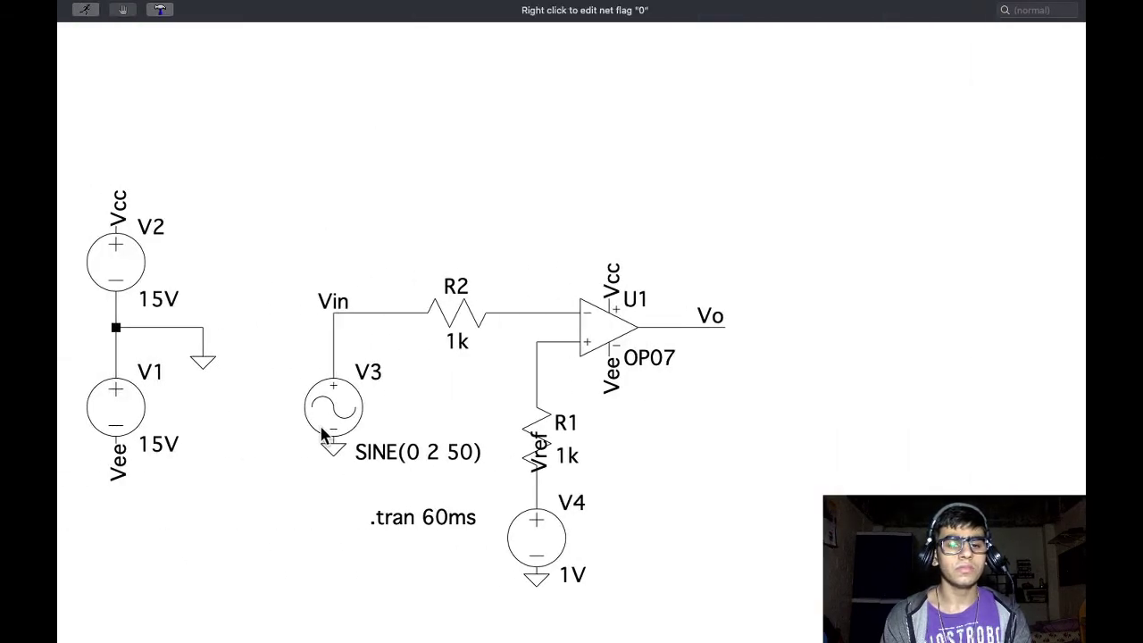
- Set reference V4 to -1V, rerun the simulation, then open V3's sine settings
right_click(541, 530)
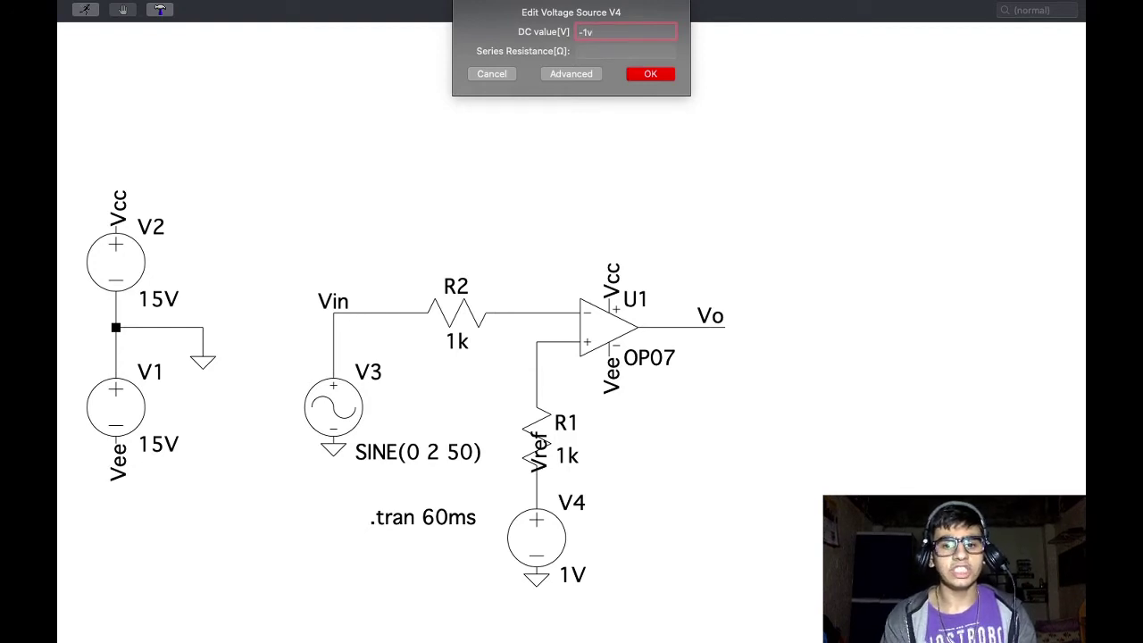
key("Return")
right_click(732, 438)
left_click(743, 451)
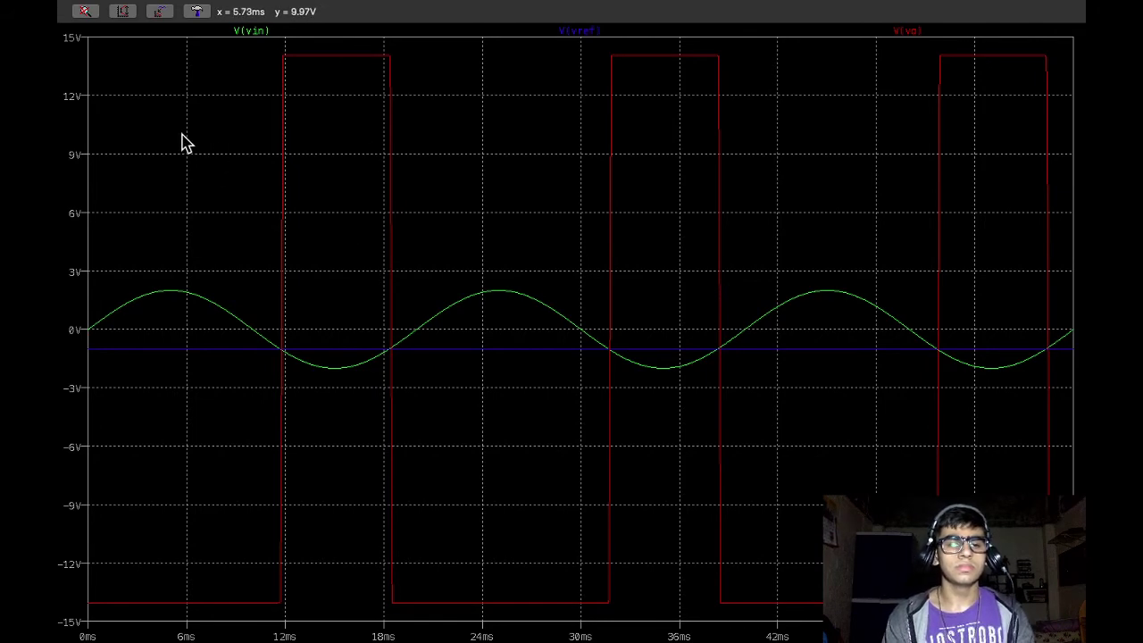
key("super+grave")
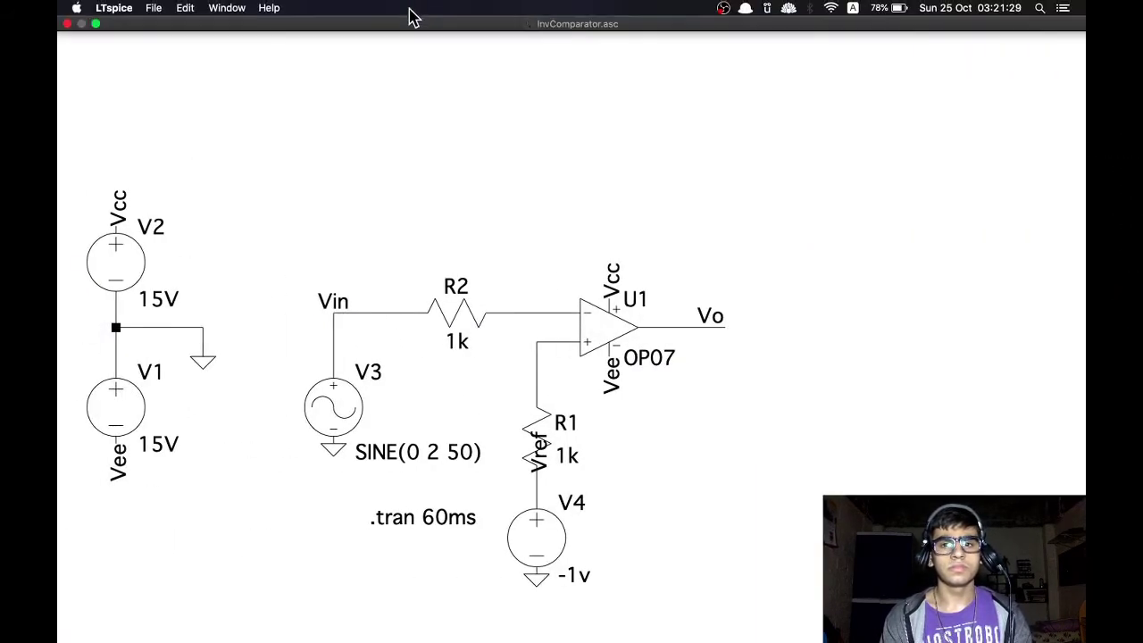
right_click(338, 403)
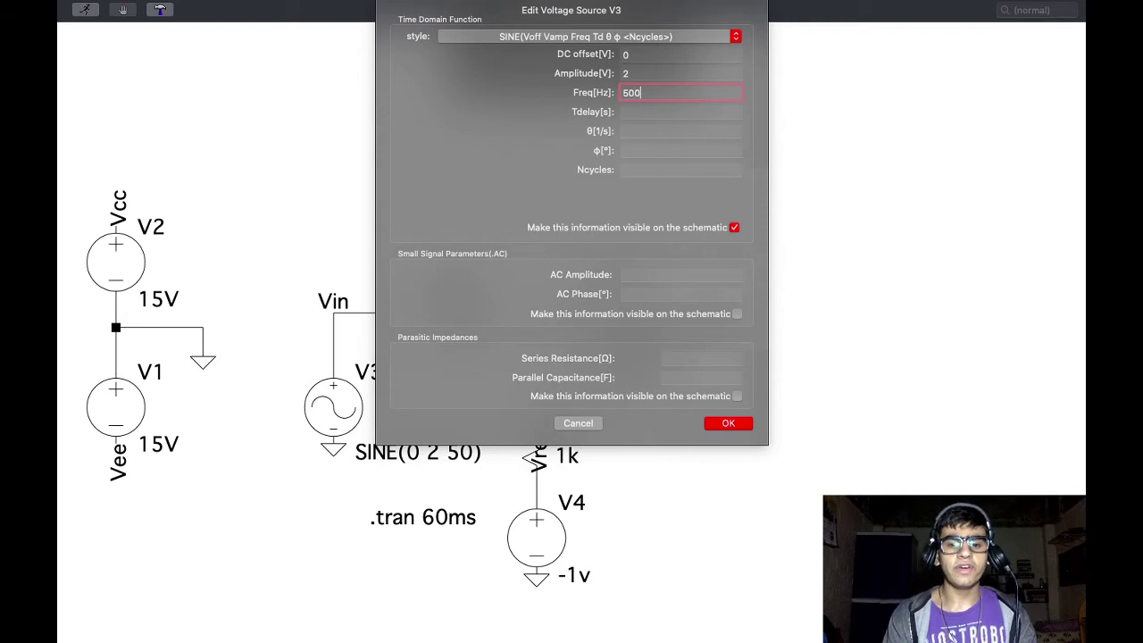
- Set the sine to 500 Hz, .tran to 6ms and V4 back to 1V, then run
left_click(728, 423)
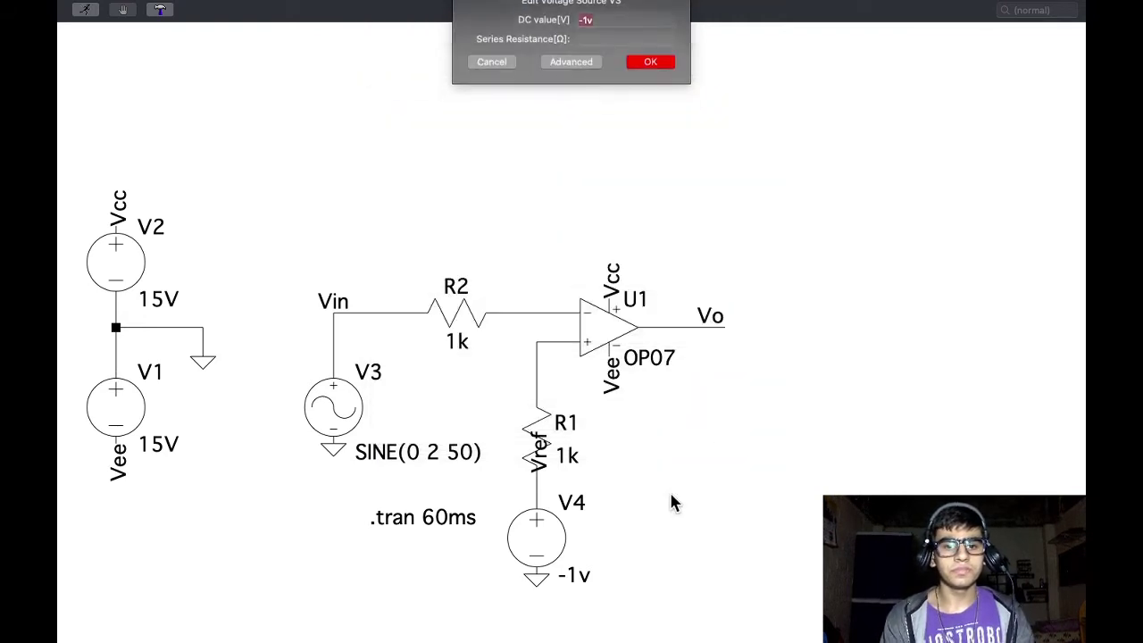
right_click(443, 519)
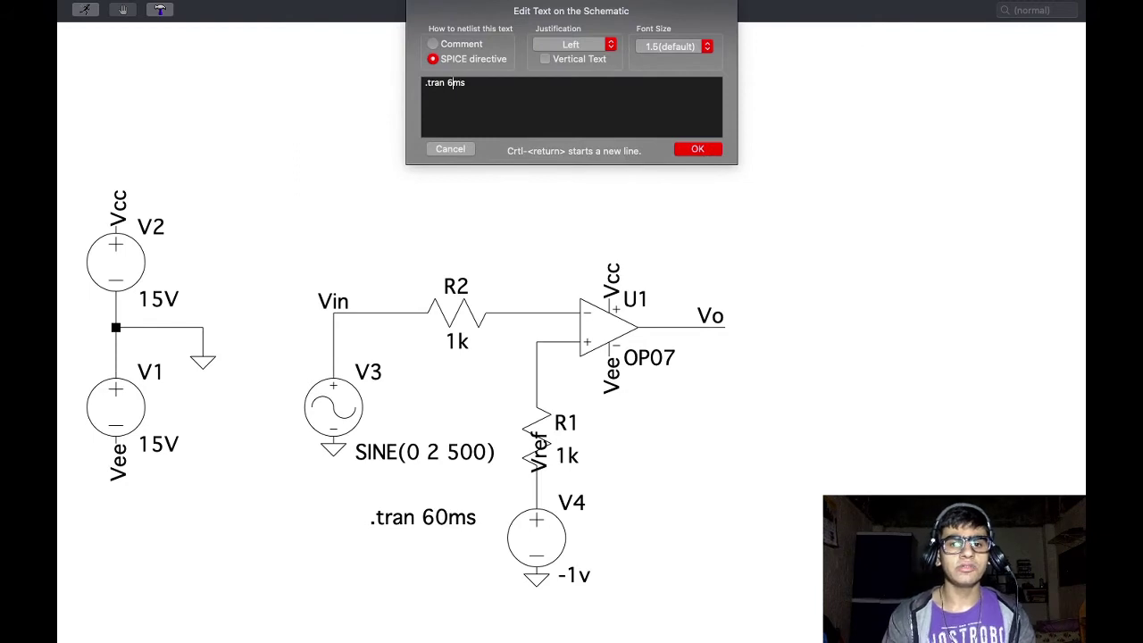
key("Return")
key("Return")
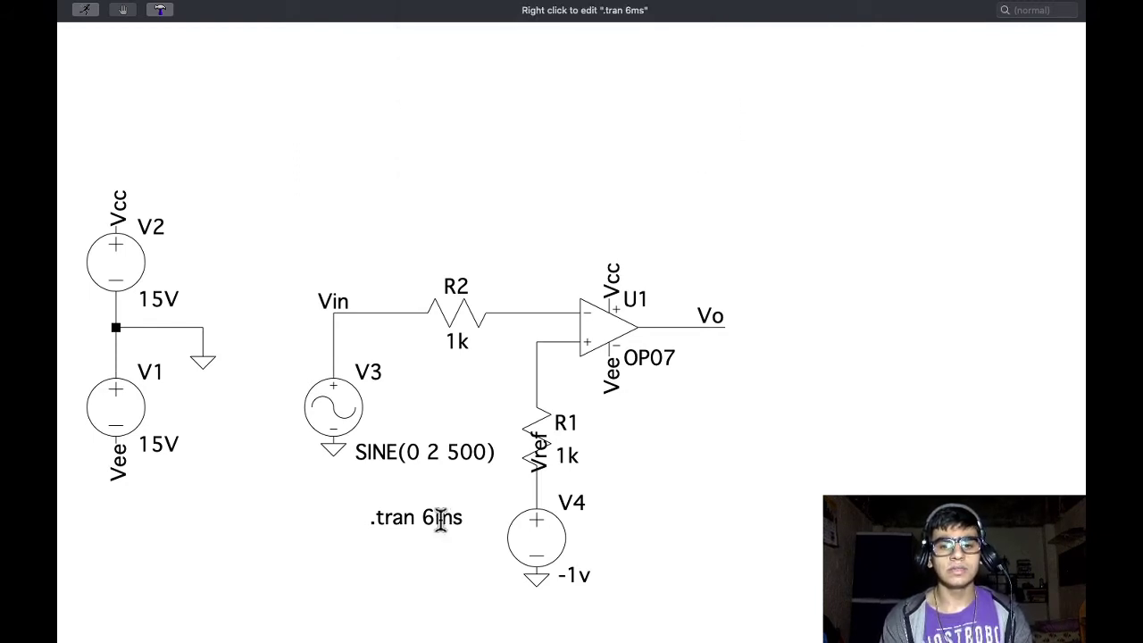
right_click(536, 528)
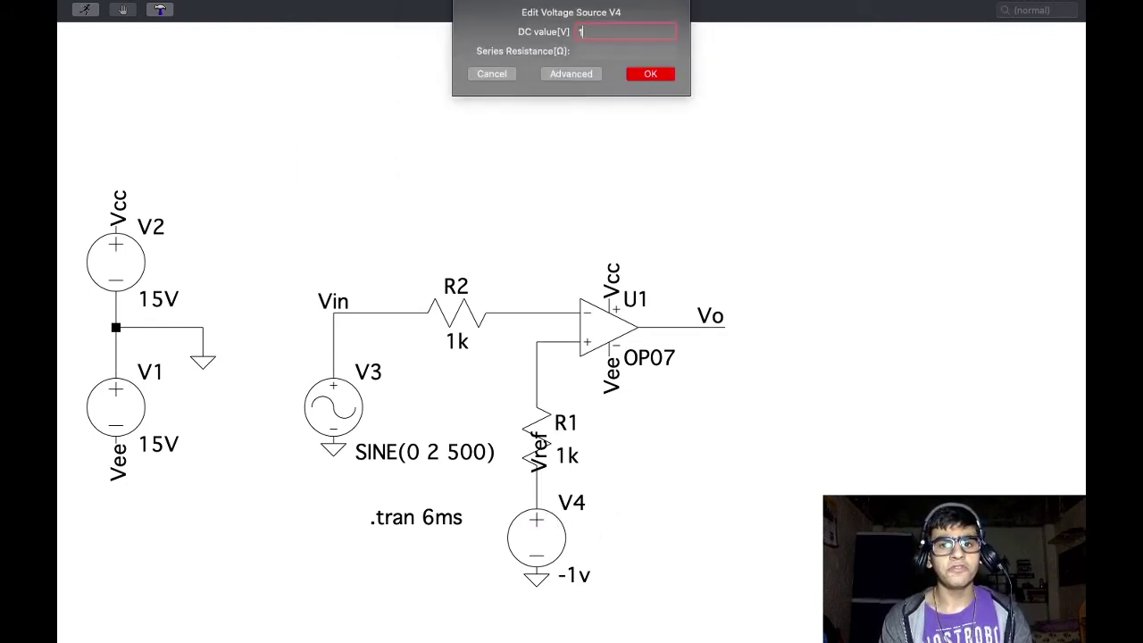
type("1V")
key("Return")
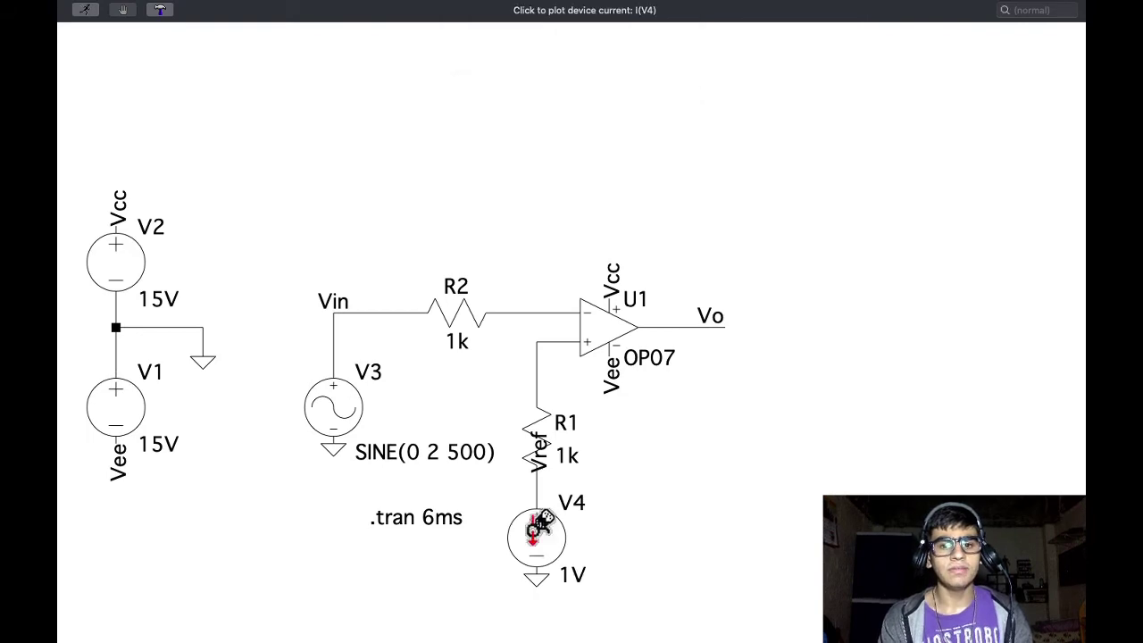
right_click(442, 360)
left_click(456, 361)
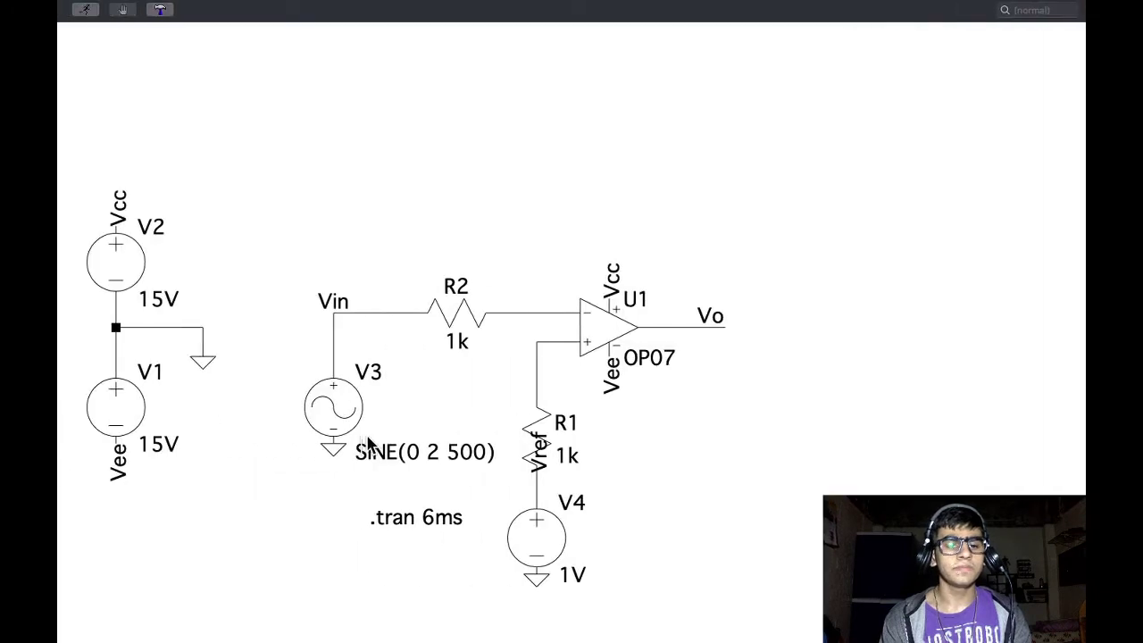
- Change the sine to 1k and .tran to 3ms, then rerun the simulation
right_click(333, 413)
type("1")
key("Return")
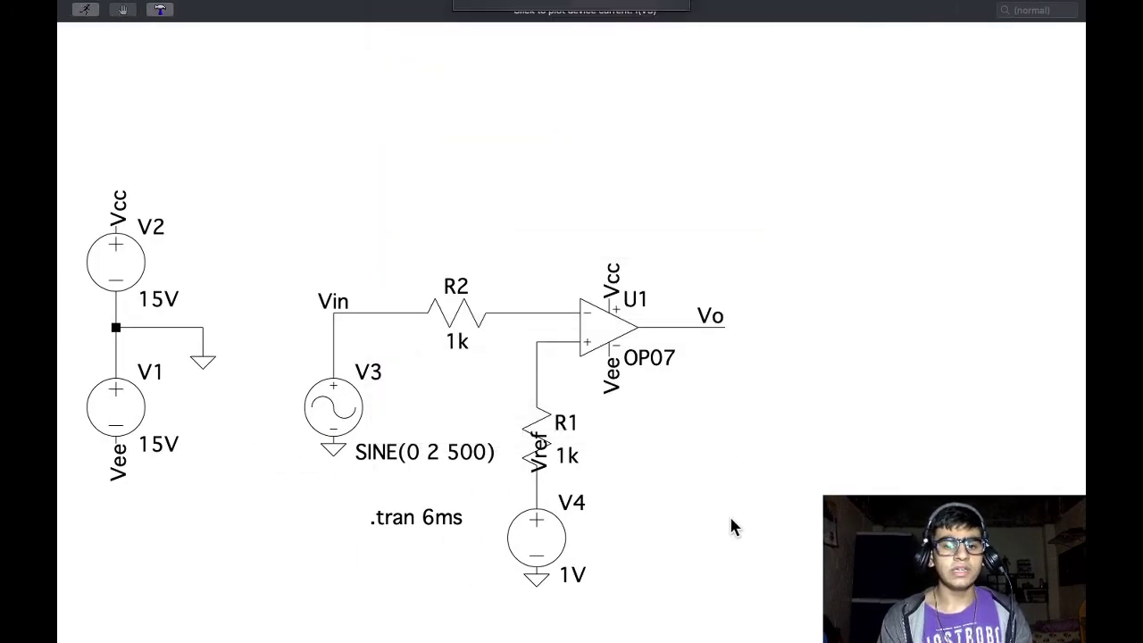
right_click(431, 509)
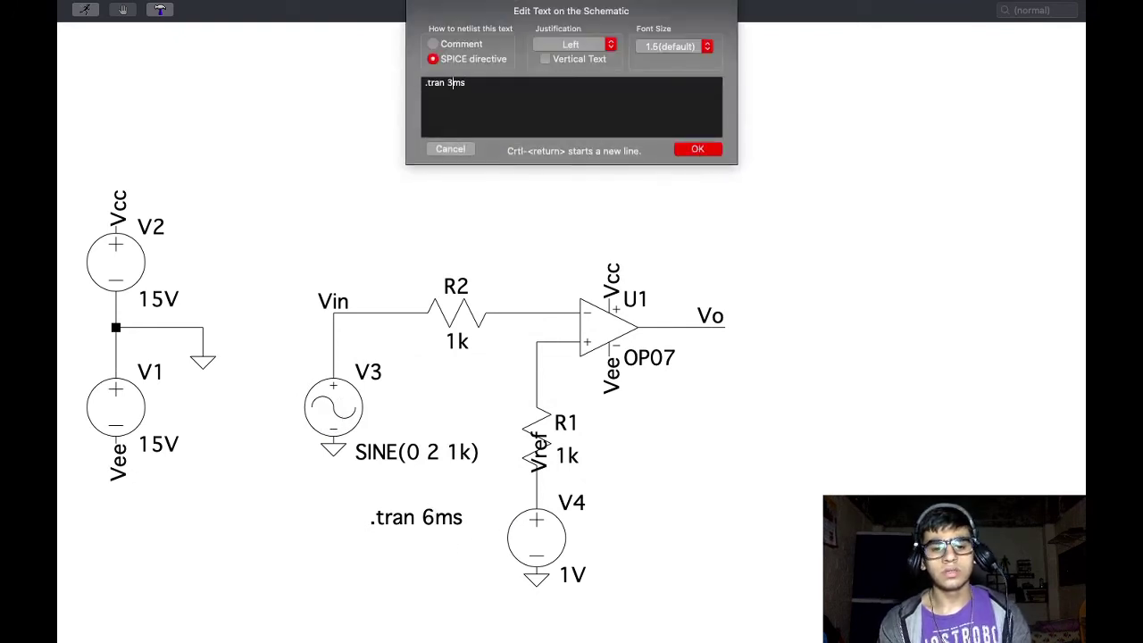
key("Return")
key("Return")
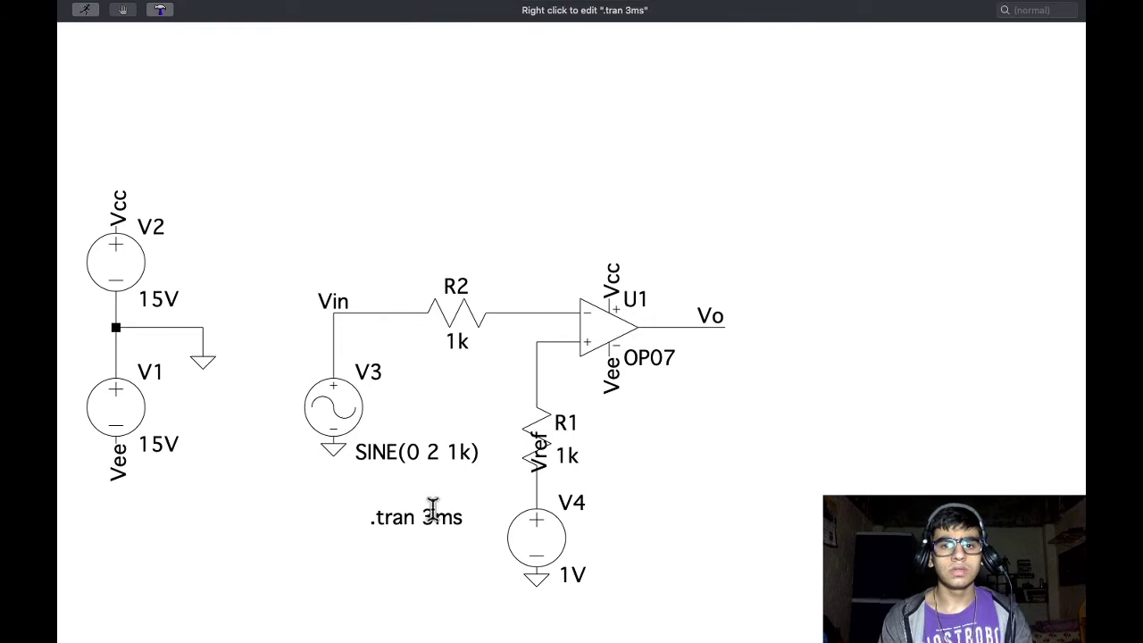
right_click(465, 395)
left_click(475, 408)
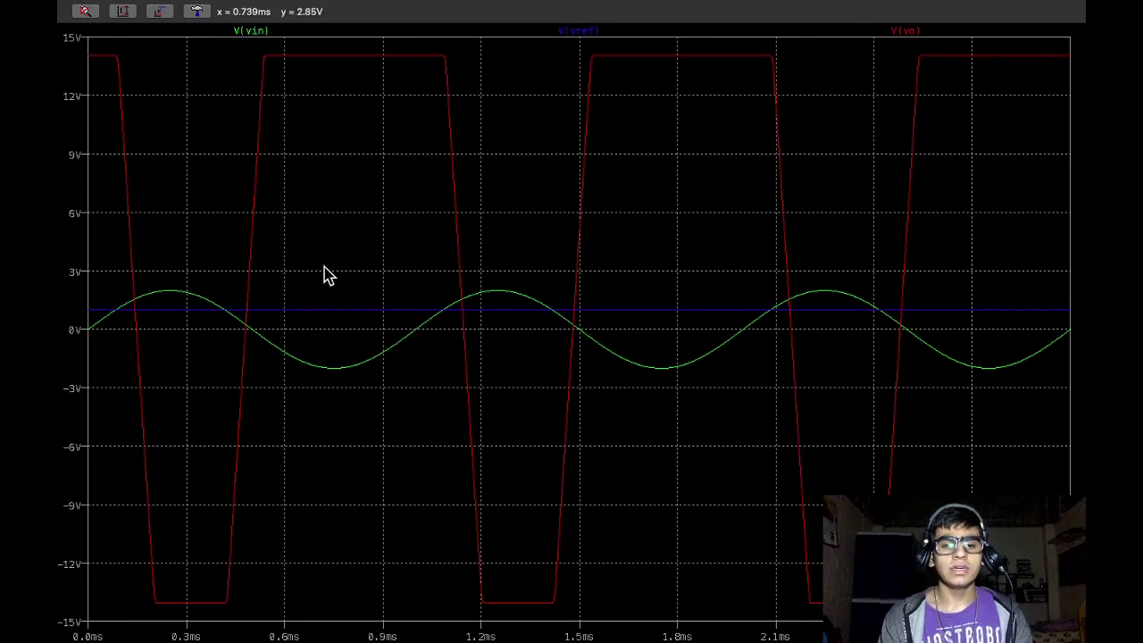
key("ctrl+Left")
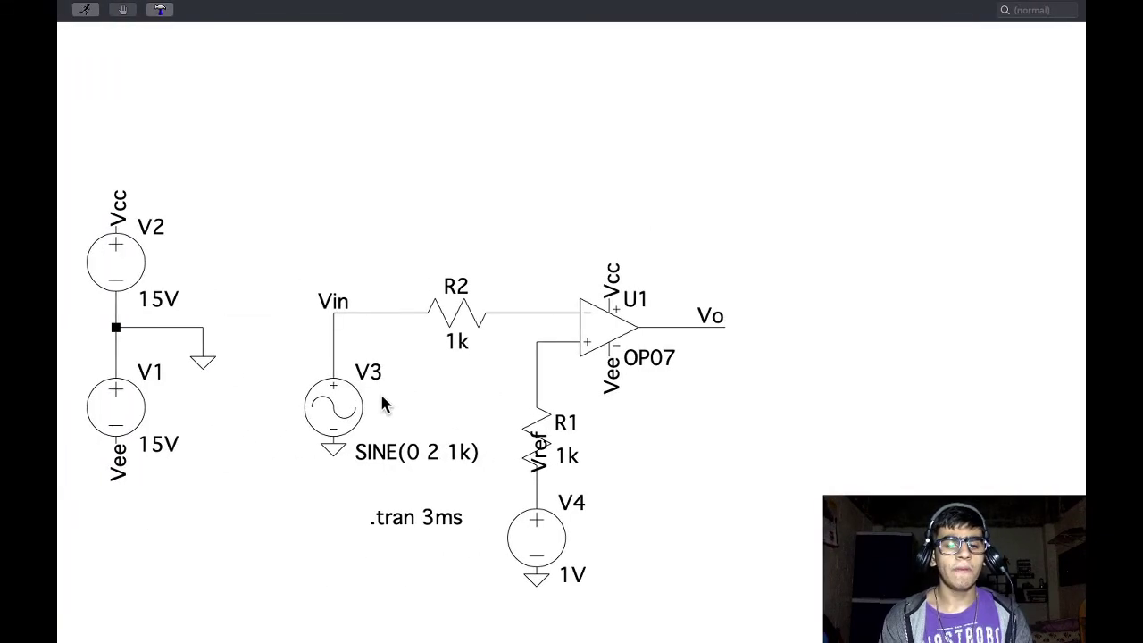
- Set sine source V3's frequency to 50k
right_click(342, 409)
left_click(569, 71)
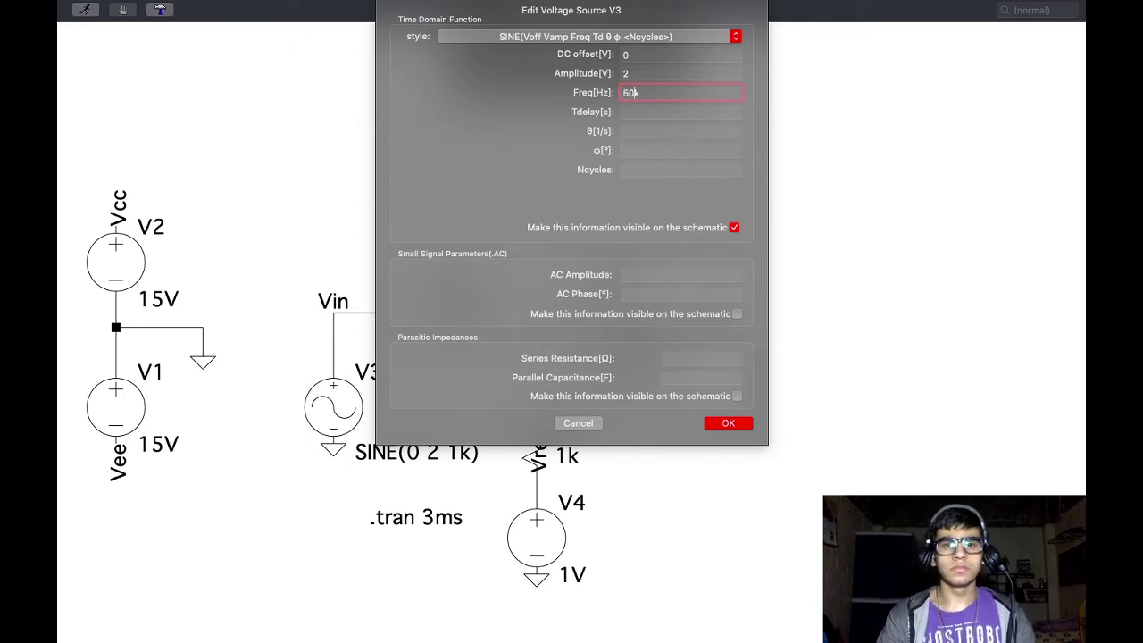
key("Return")
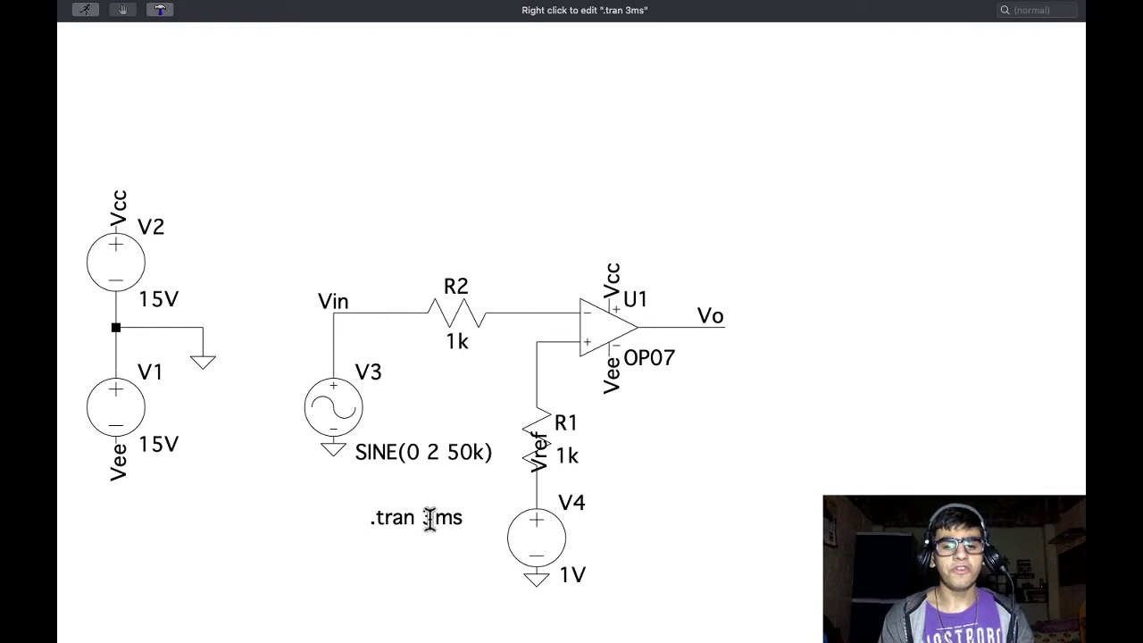
- Change the .tran stop time from 3ms to 0.6ms and run the simulation
right_click(429, 517)
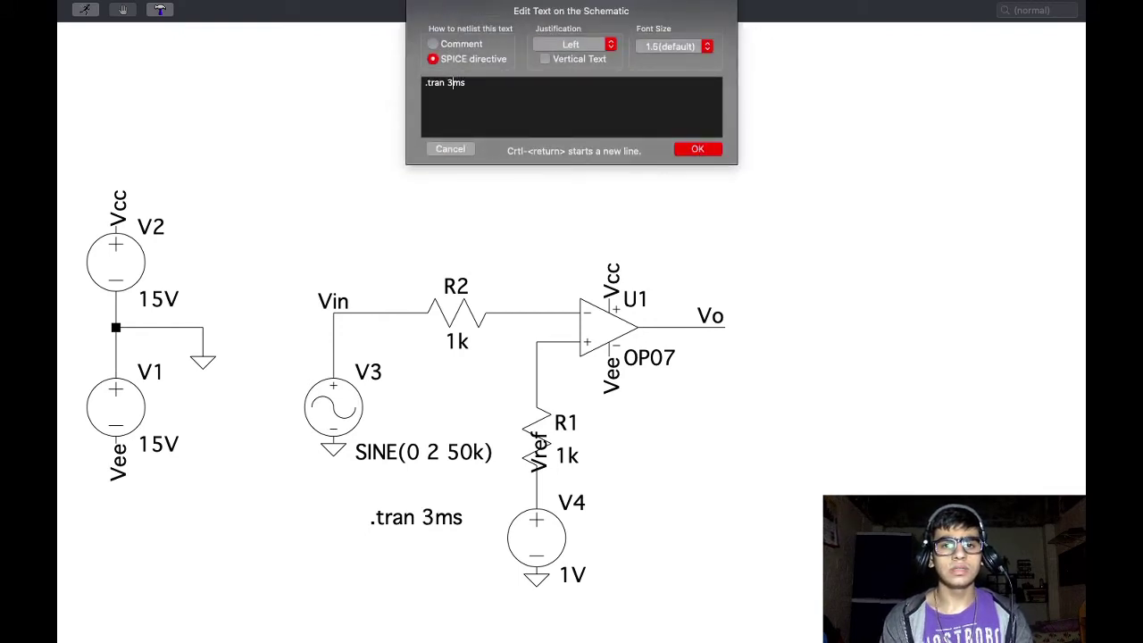
key("BackSpace")
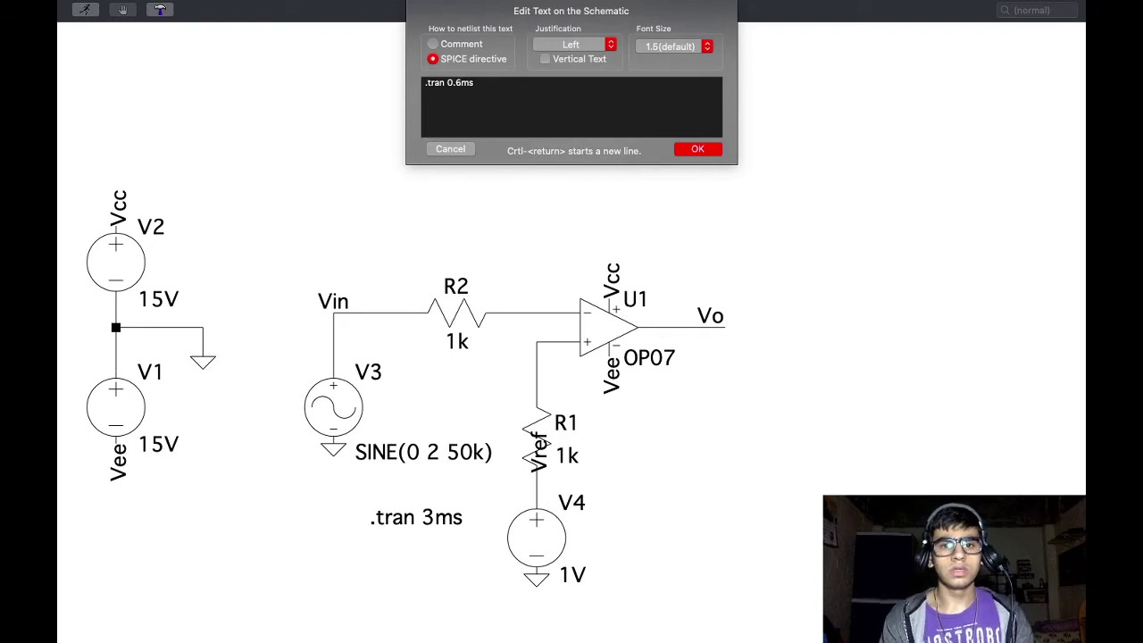
key("Return")
key("Return")
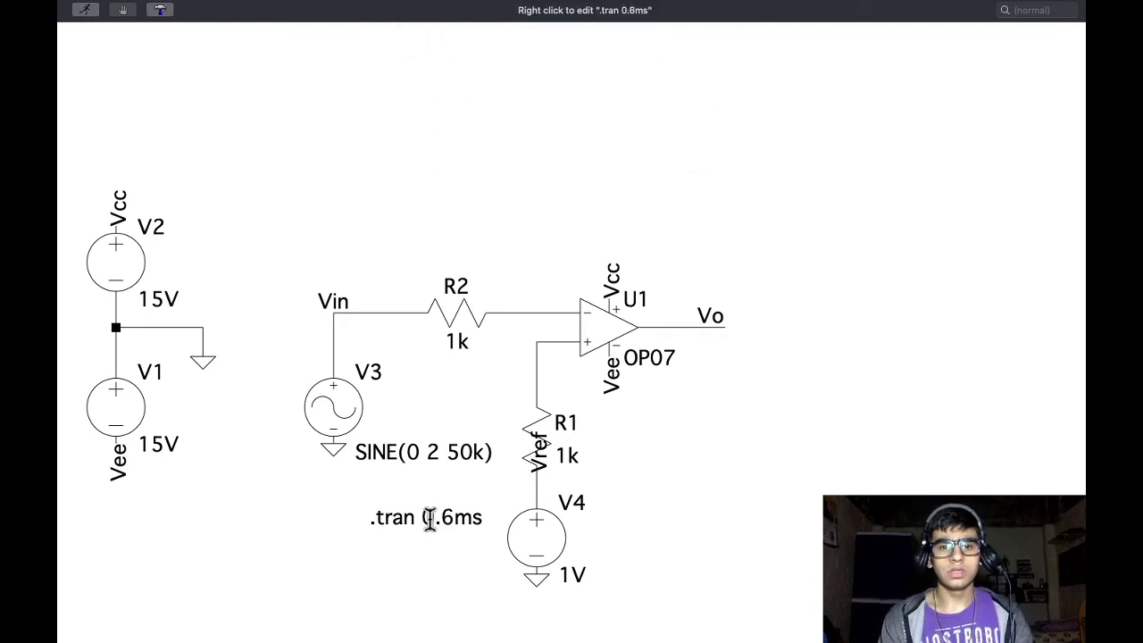
right_click(466, 386)
left_click(471, 384)
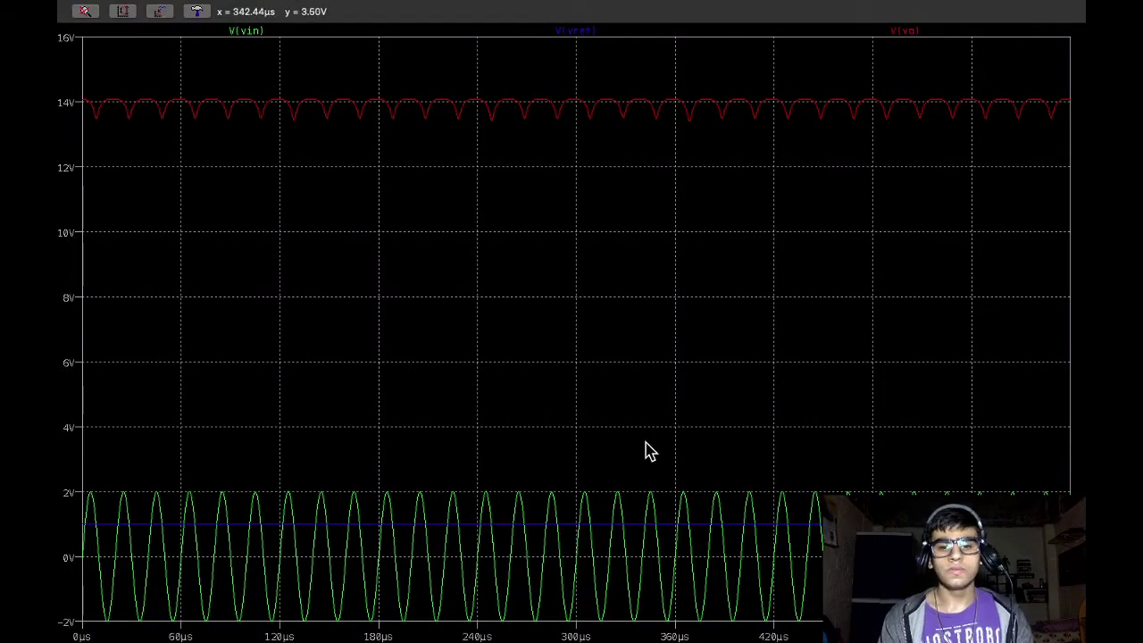
- Rerun the comparator simulation with a 5k sine input, then with 10k
key("super+grave")
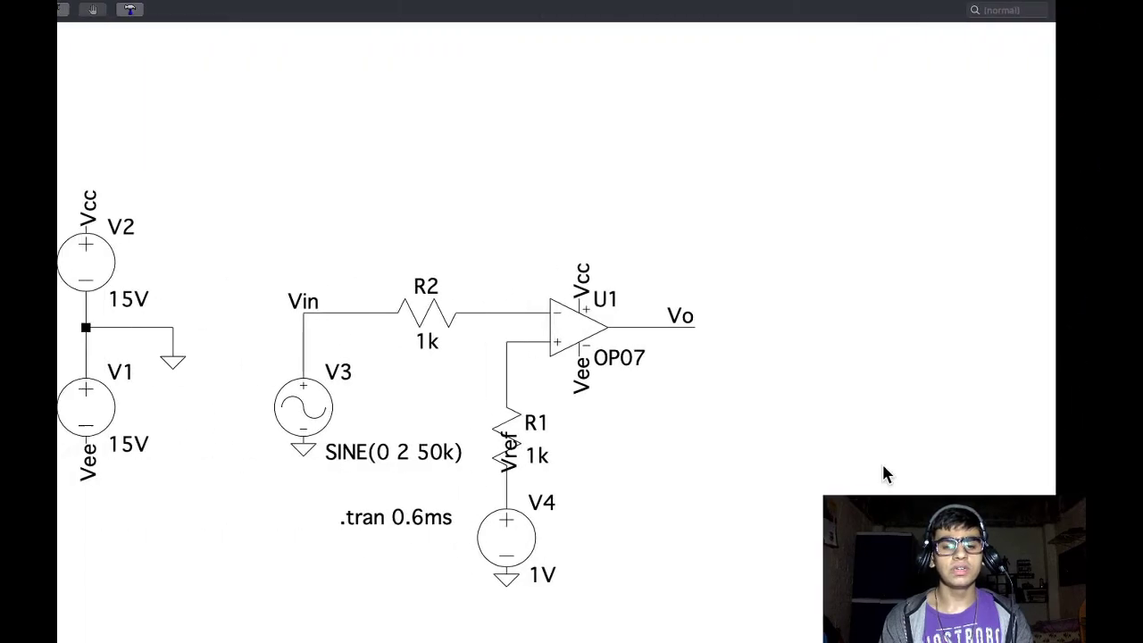
key("super+grave")
key("super+grave")
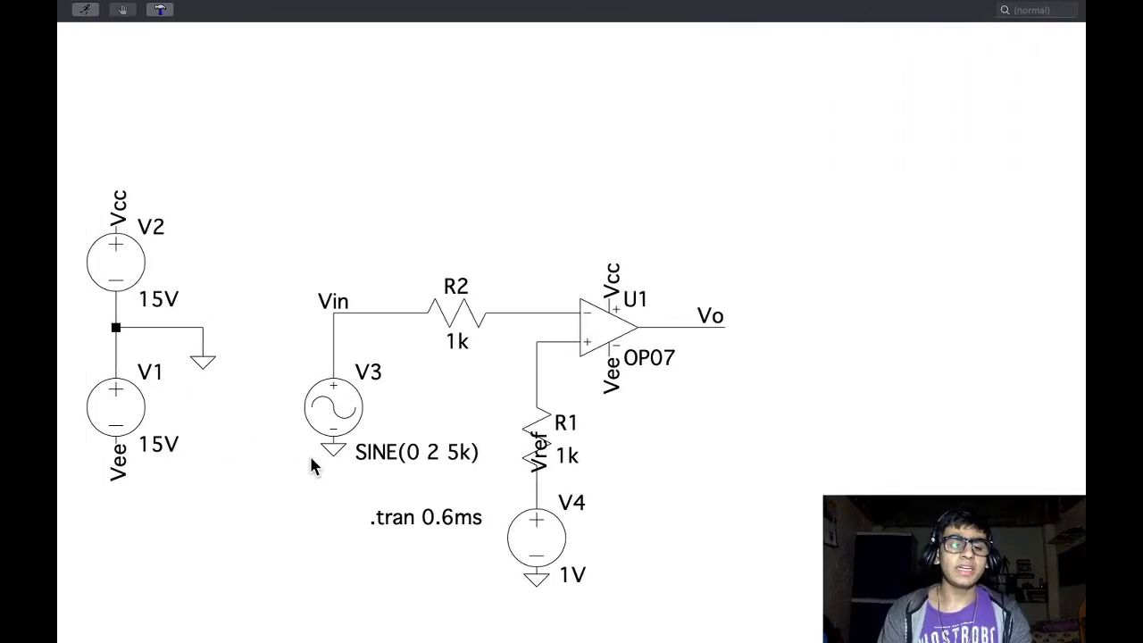
right_click(315, 513)
left_click(332, 518)
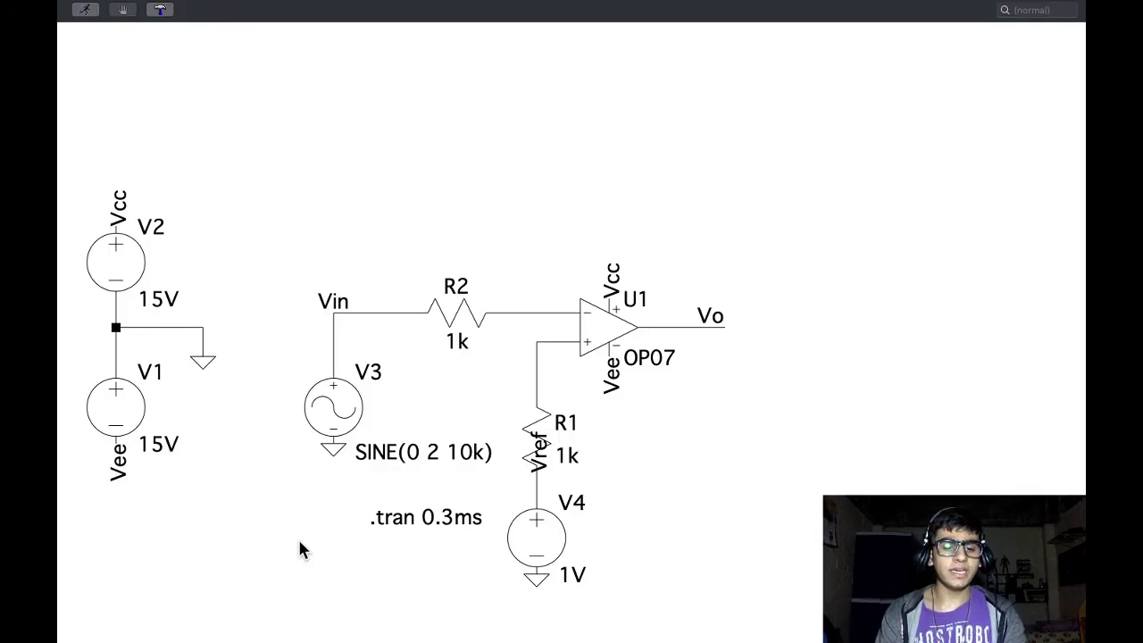
right_click(299, 541)
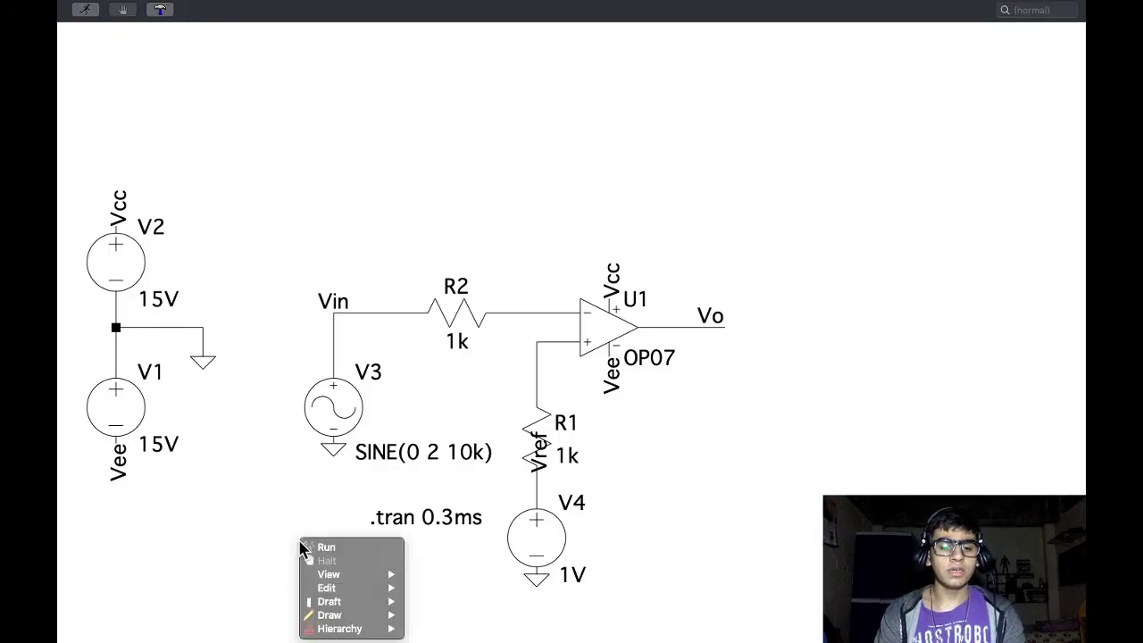
left_click(311, 542)
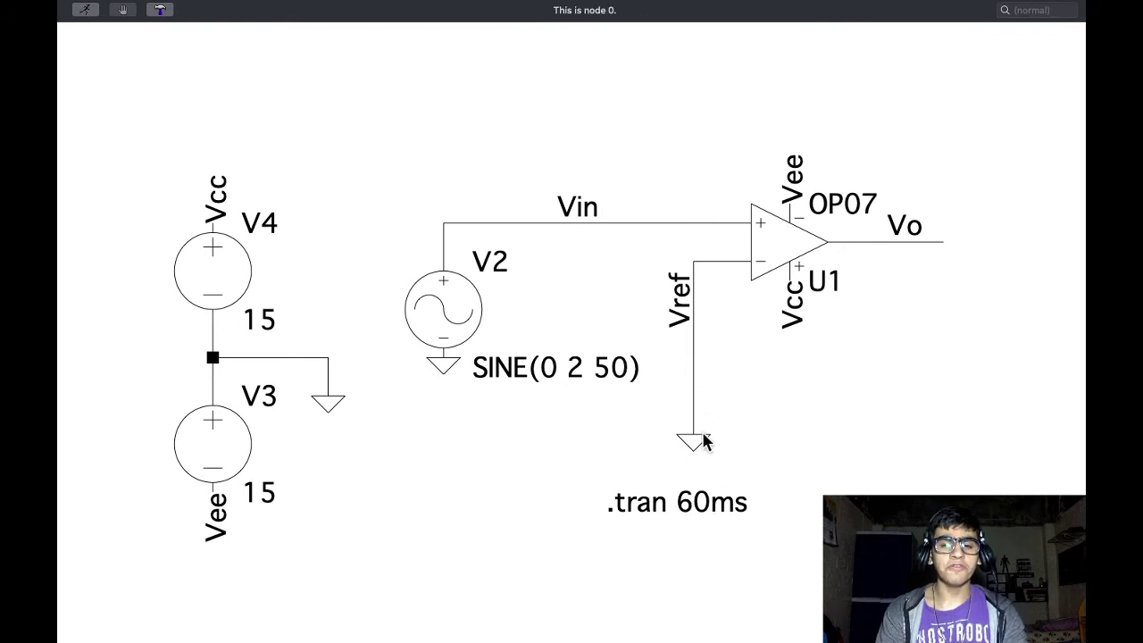
- Simulate the zero-crossing comparator and plot Vo as a ±14V square wave beside the sine
right_click(501, 437)
left_click(510, 444)
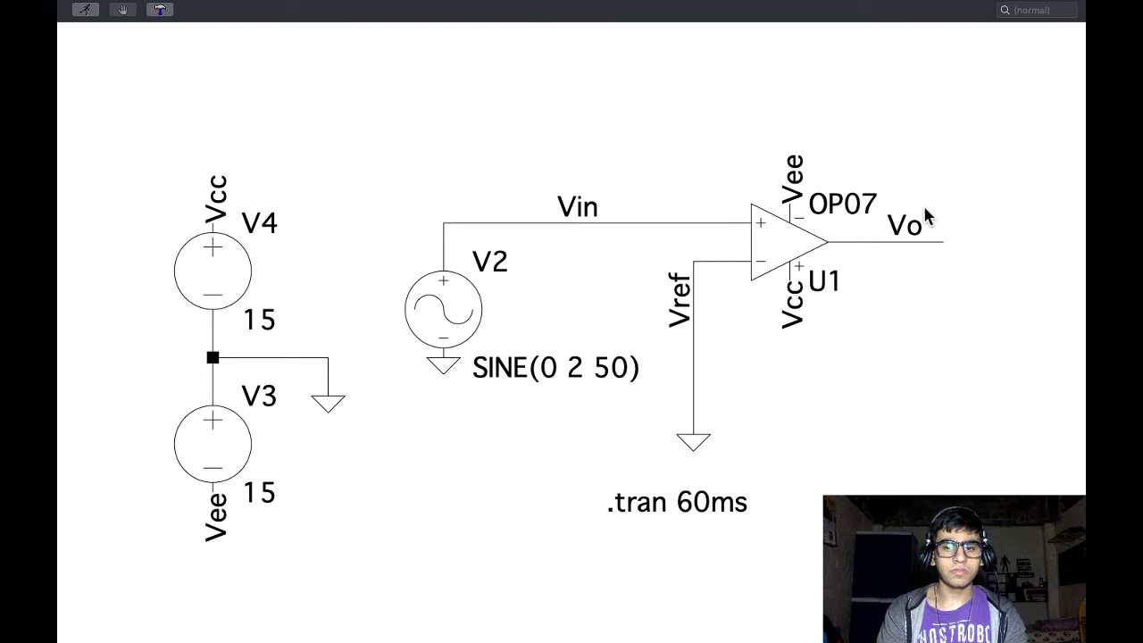
left_click(876, 239)
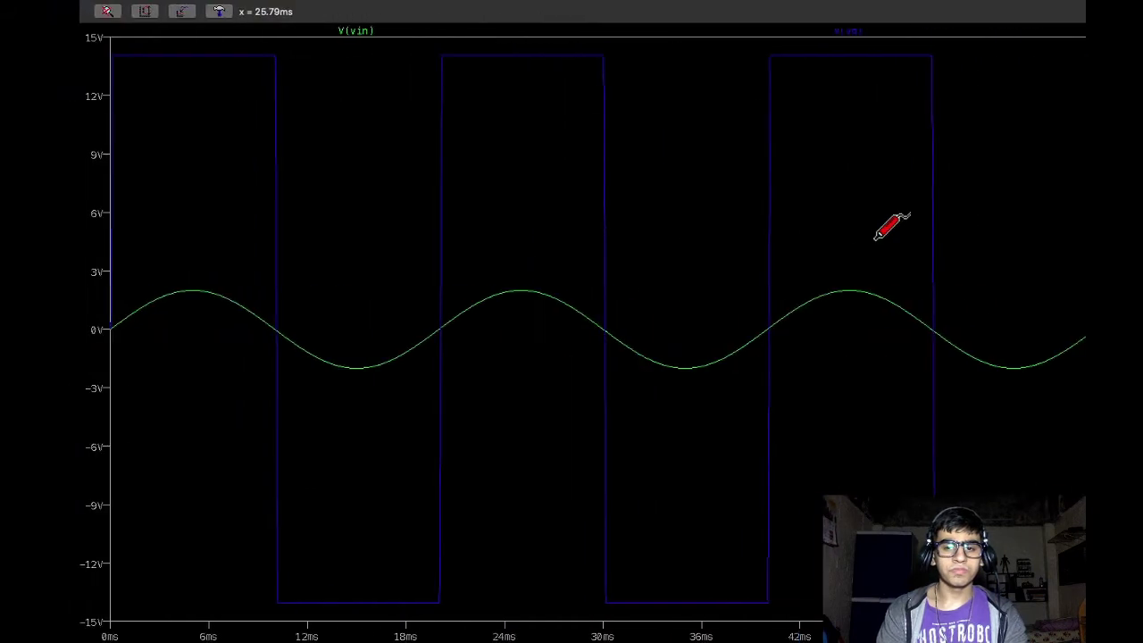
- Turn on the plot grid, then return to the RC differentiator-diode schematic
right_click(924, 234)
mouse_move(908, 264)
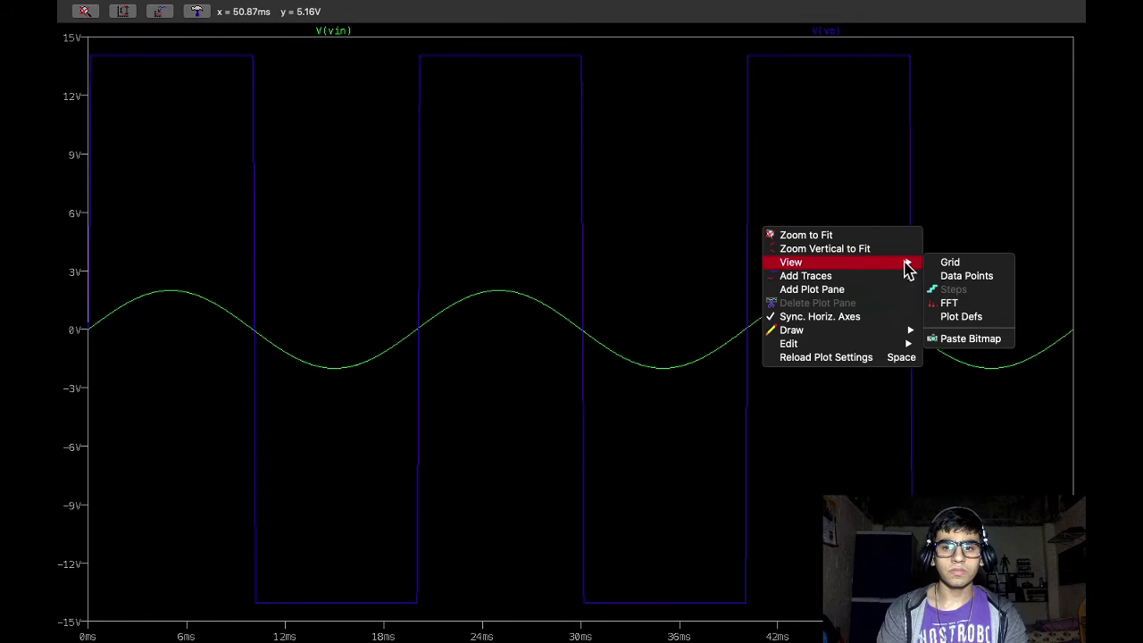
left_click(949, 263)
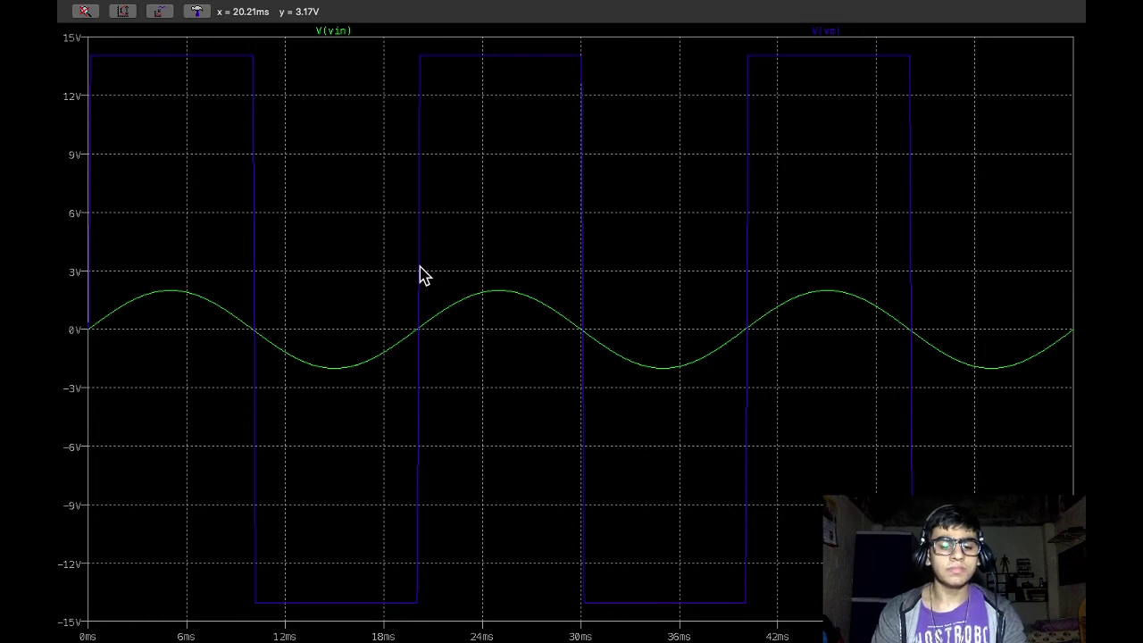
key("super+w")
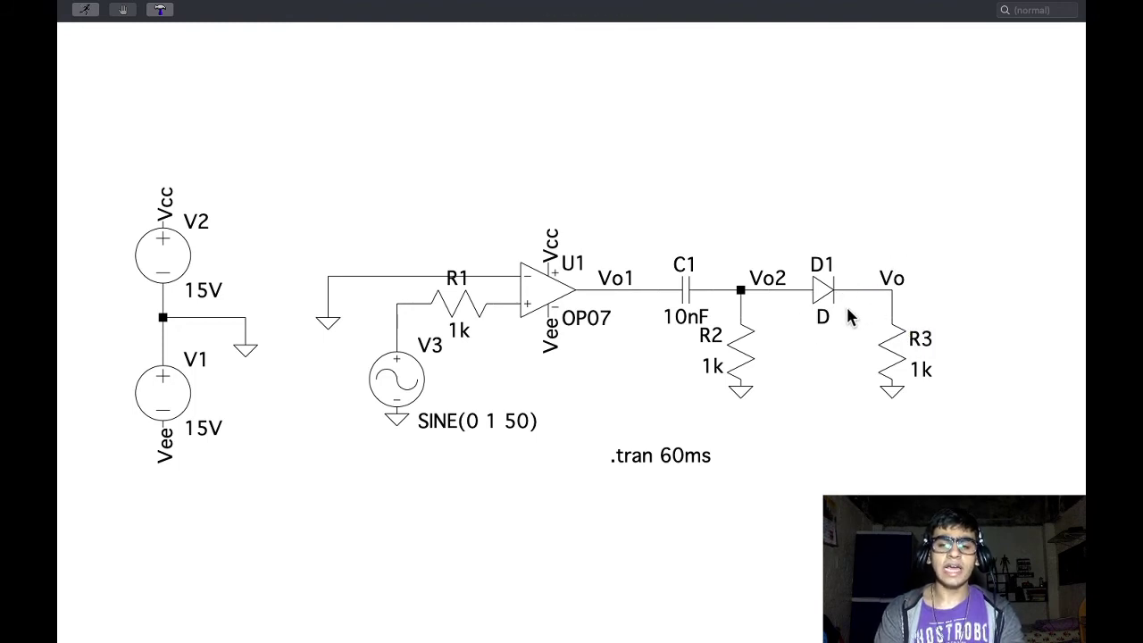
- Simulate the differentiator-diode circuit and plot the voltage at Vo1
right_click(789, 390)
left_click(798, 389)
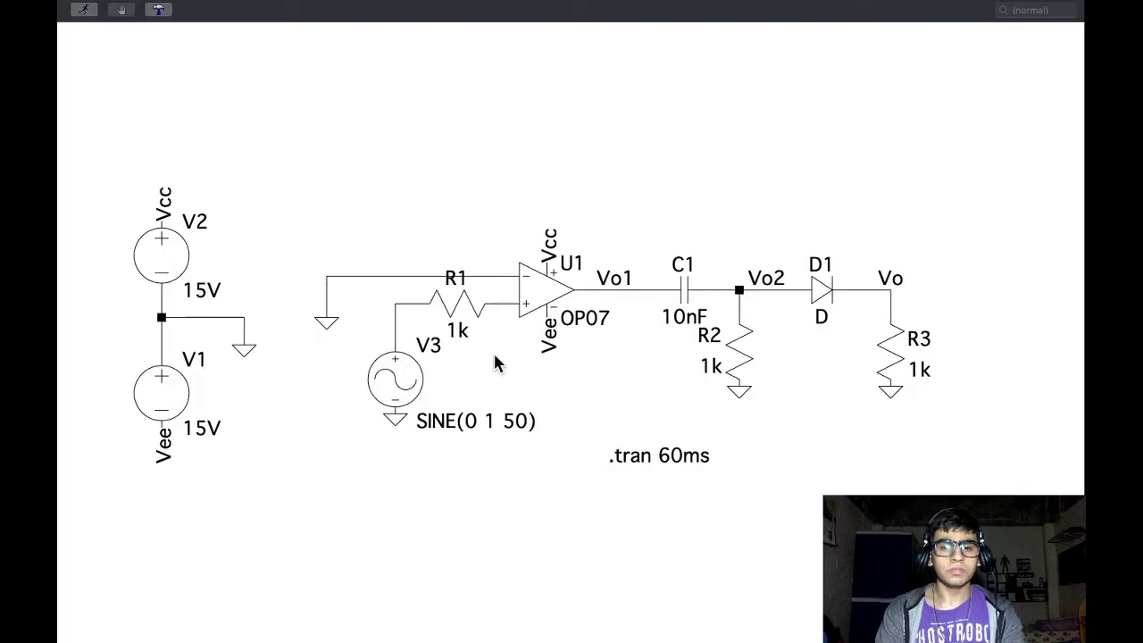
left_click(662, 283)
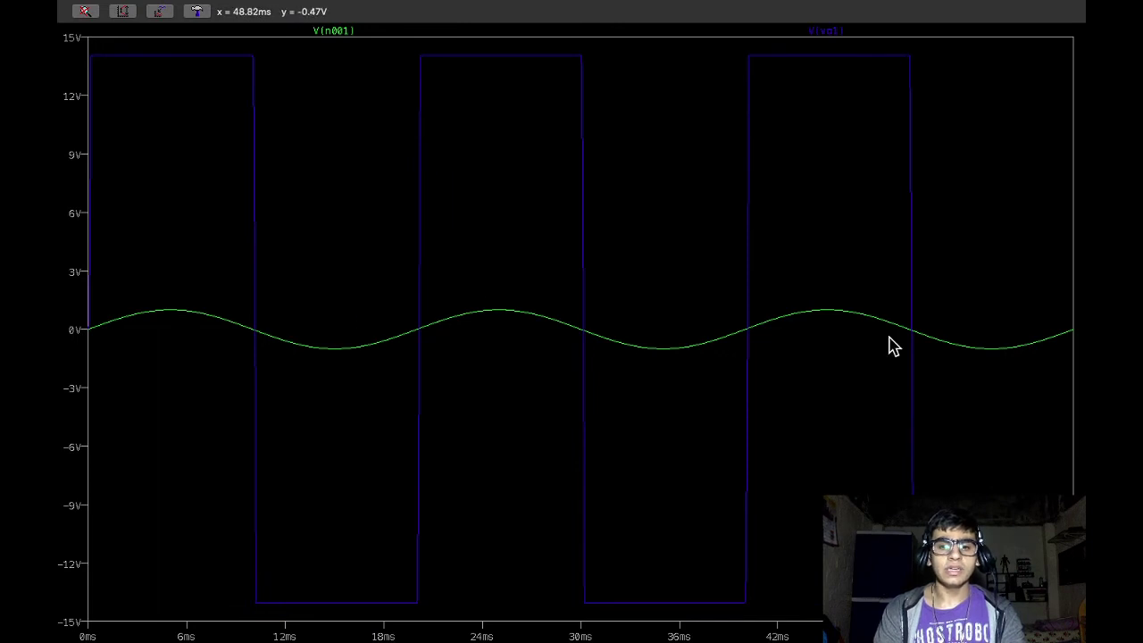
key("super+grave")
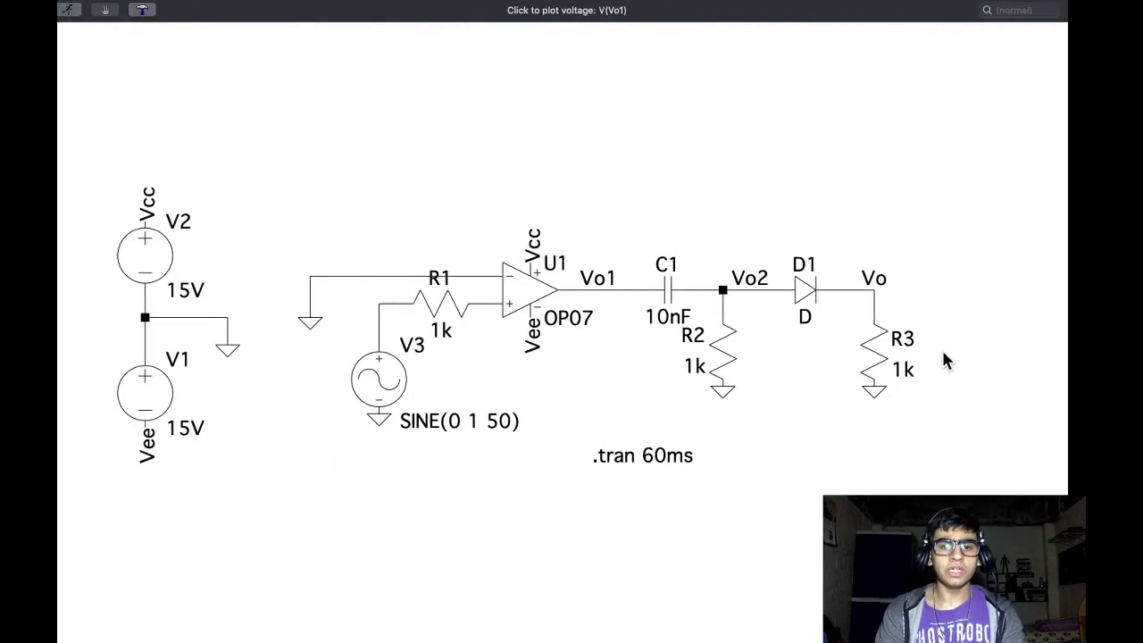
- Plot Vo2, then Vo, showing narrow positive spikes at the sine's upward zero crossings
left_click(779, 286)
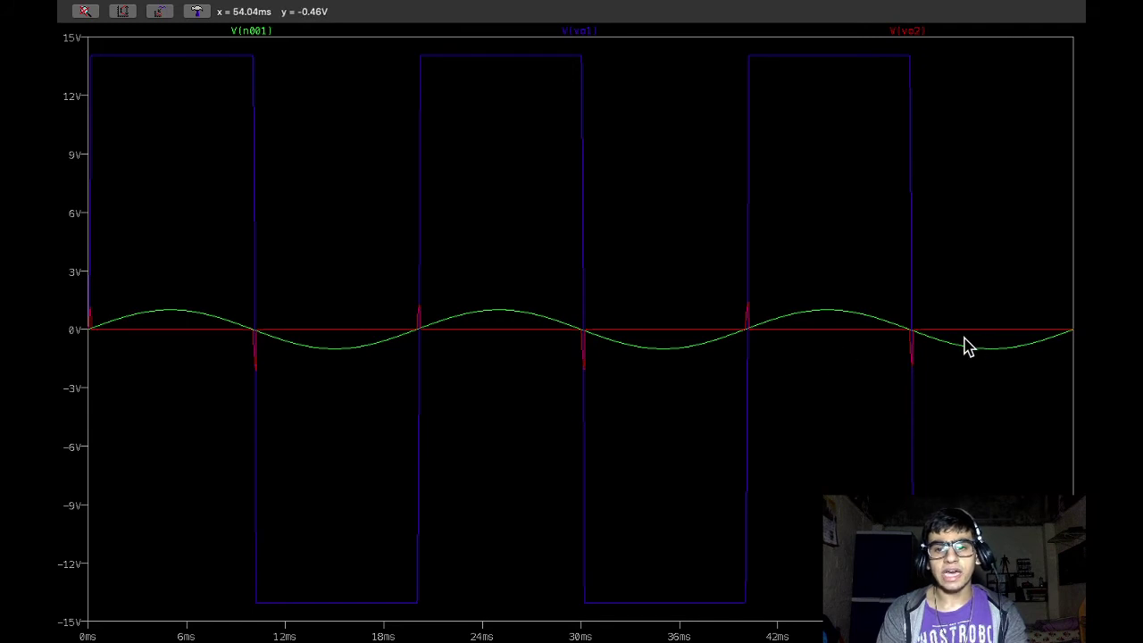
key("super+grave")
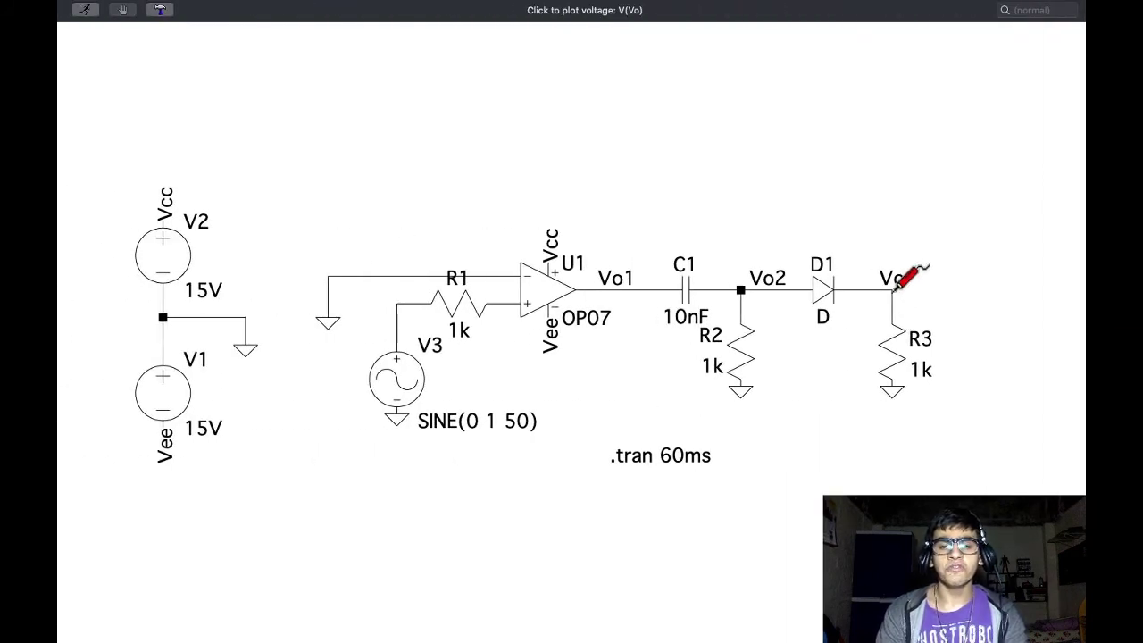
left_click(898, 284)
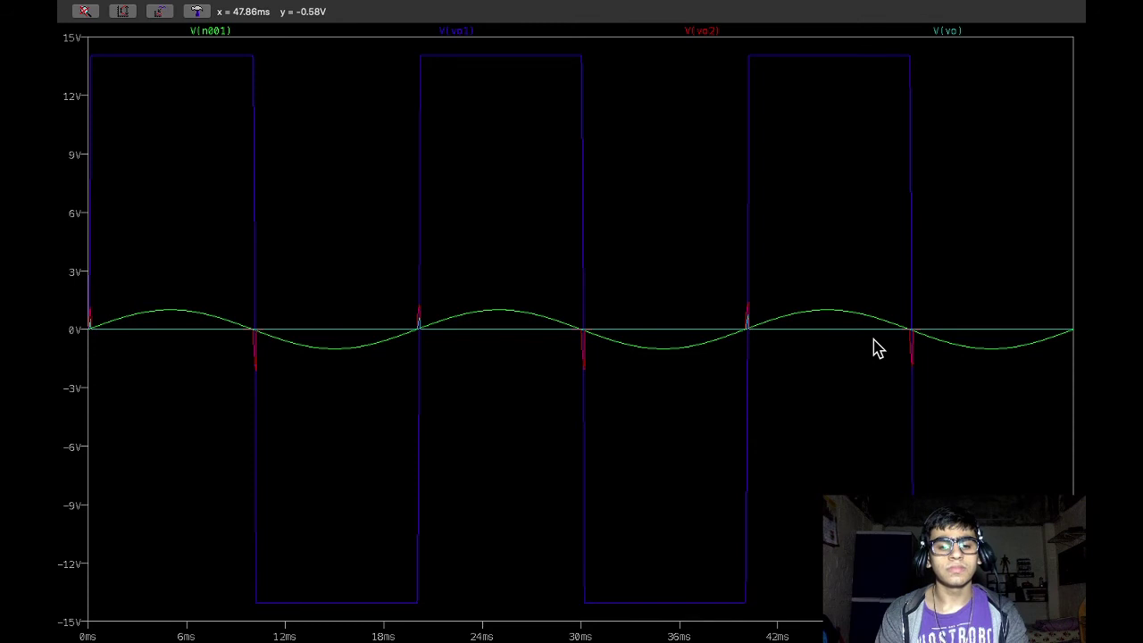
key("super+grave")
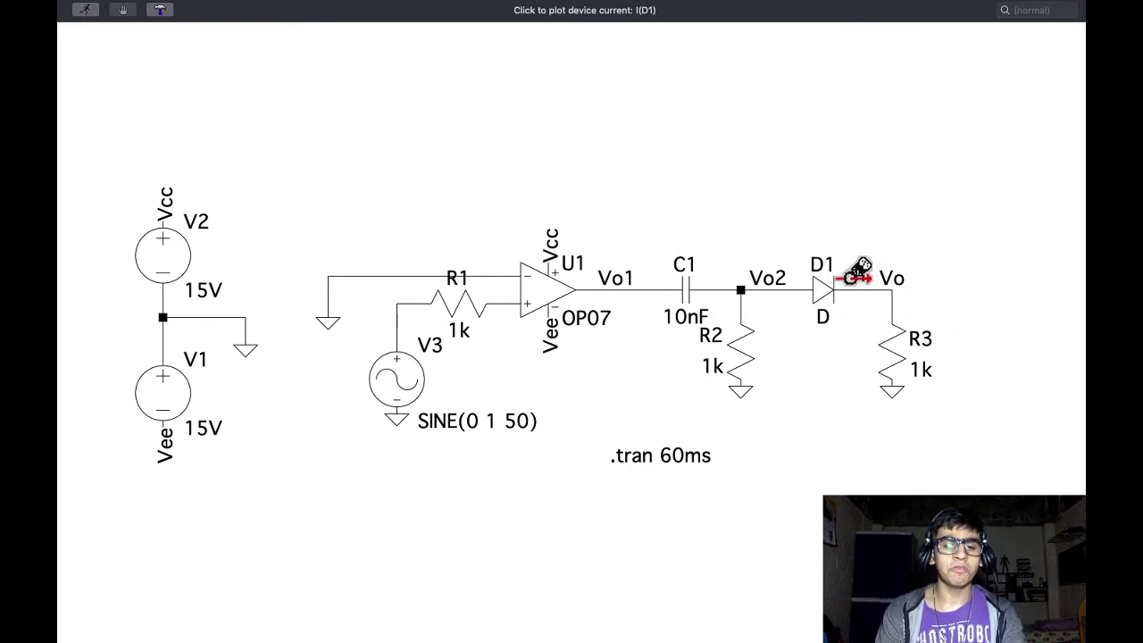
left_click(432, 328)
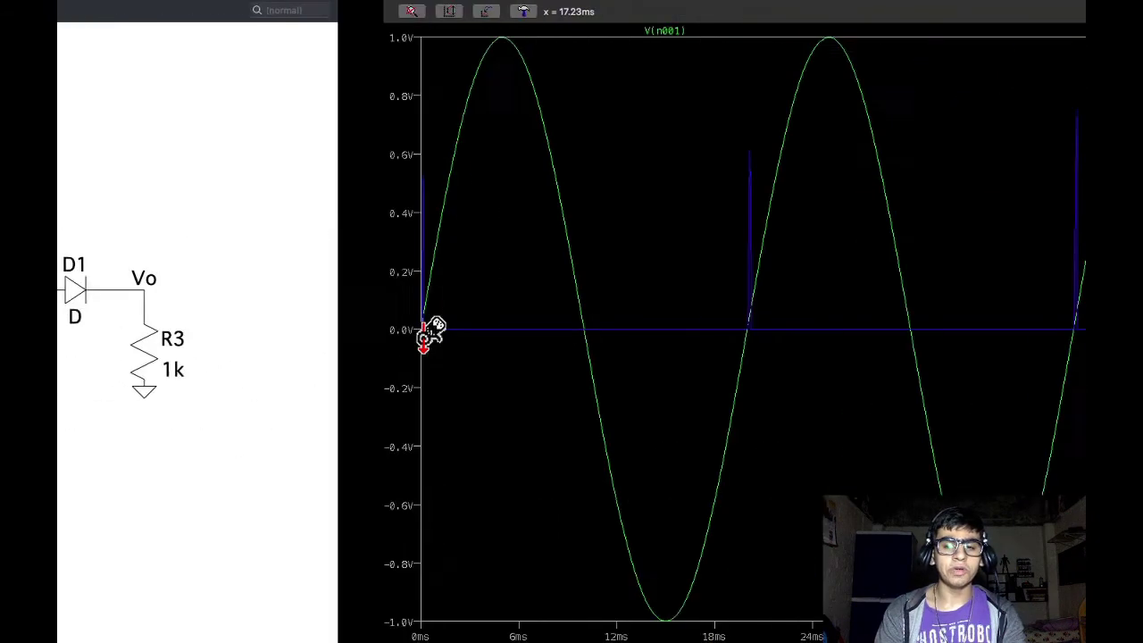